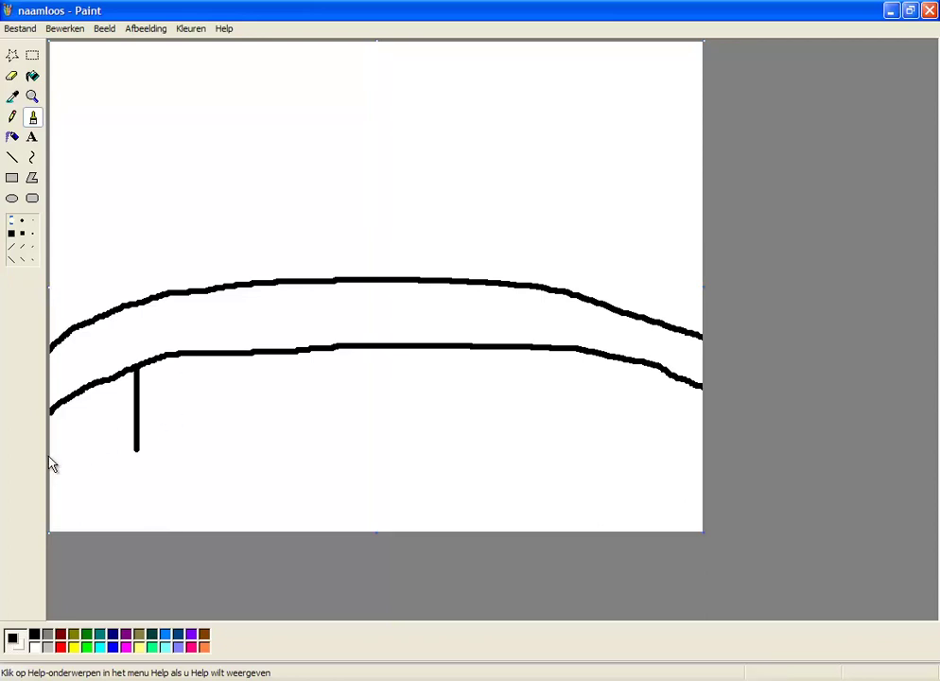
# Outline the two river banks beneath the bridge and the right-hand bridge support with black brush strokes.
pyautogui.moveTo(50, 456)
pyautogui.mouseDown()
pyautogui.moveTo(163, 460)
pyautogui.moveTo(204, 531)
pyautogui.mouseUp()
pyautogui.moveTo(579, 523)
pyautogui.mouseDown()
pyautogui.moveTo(598, 490)
pyautogui.moveTo(719, 450)
pyautogui.moveTo(637, 454)
pyautogui.moveTo(621, 361)
pyautogui.mouseUp()
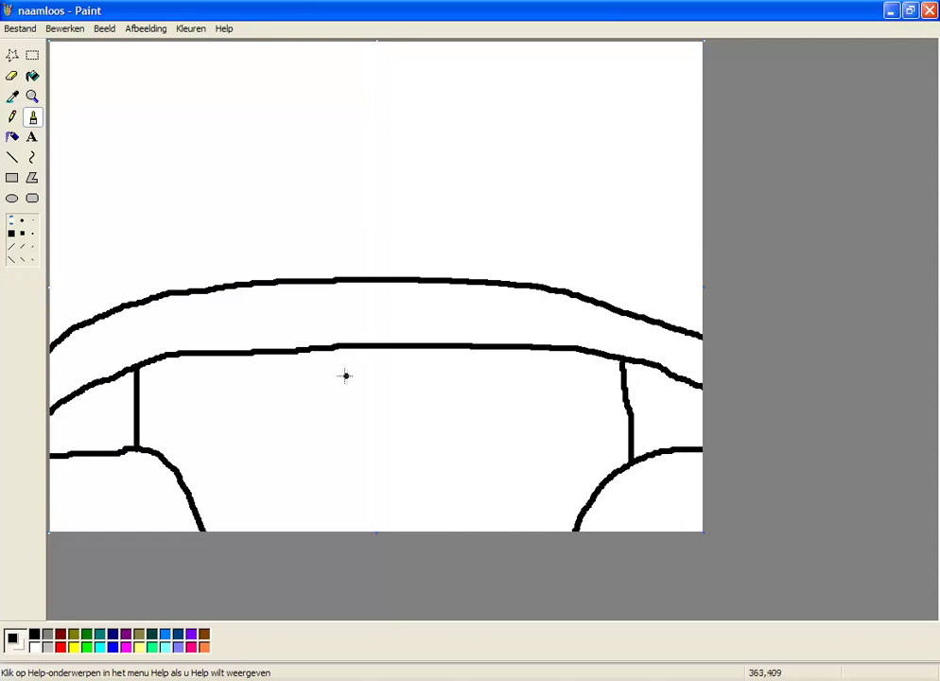
pyautogui.hotkey('ctrl', 'z')
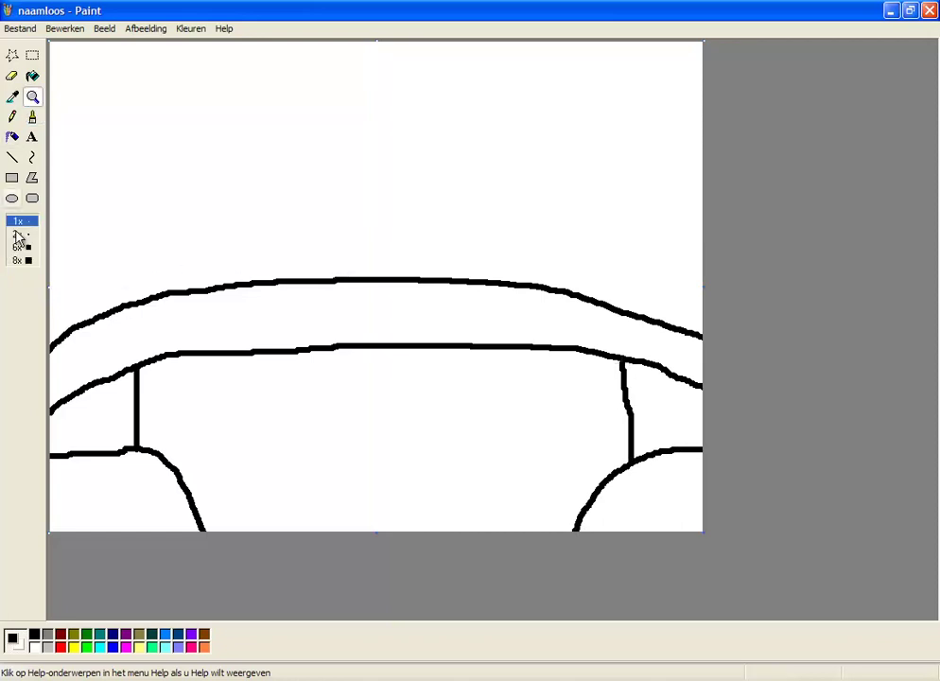
# Draw six upright black railing posts spaced along the upper edge of the bridge deck.
pyautogui.click(32, 98)
pyautogui.click(100, 256)
pyautogui.moveTo(230, 422)
pyautogui.mouseDown()
pyautogui.moveTo(202, 304)
pyautogui.moveTo(266, 411)
pyautogui.mouseUp()
pyautogui.moveTo(414, 390)
pyautogui.mouseDown()
pyautogui.moveTo(418, 290)
pyautogui.moveTo(469, 361)
pyautogui.mouseUp()
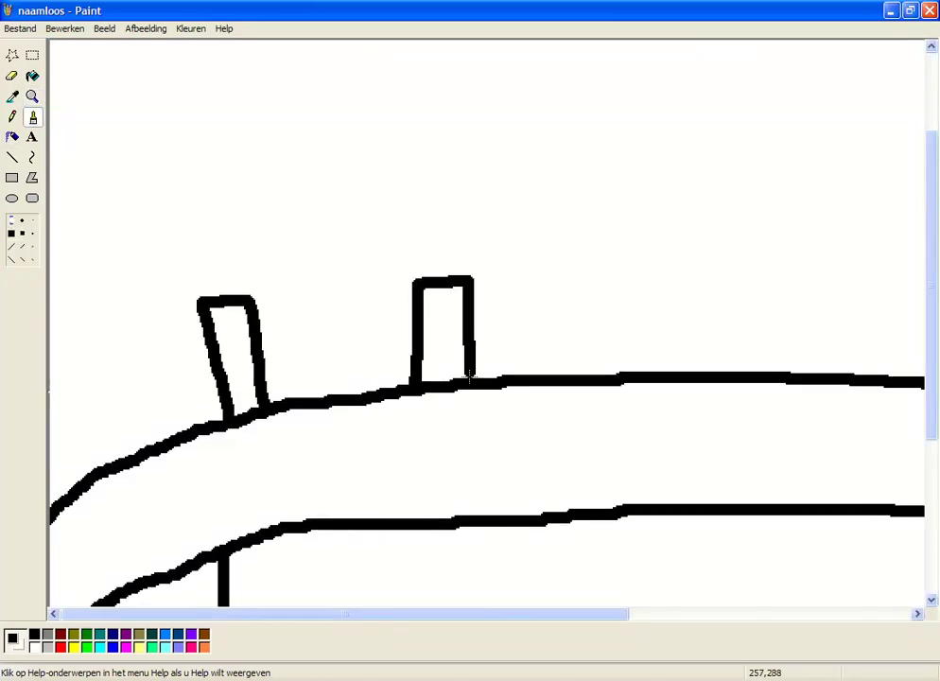
pyautogui.moveTo(634, 375)
pyautogui.mouseDown()
pyautogui.moveTo(640, 273)
pyautogui.moveTo(675, 375)
pyautogui.mouseUp()
pyautogui.moveTo(595, 614); pyautogui.dragTo(830, 615)
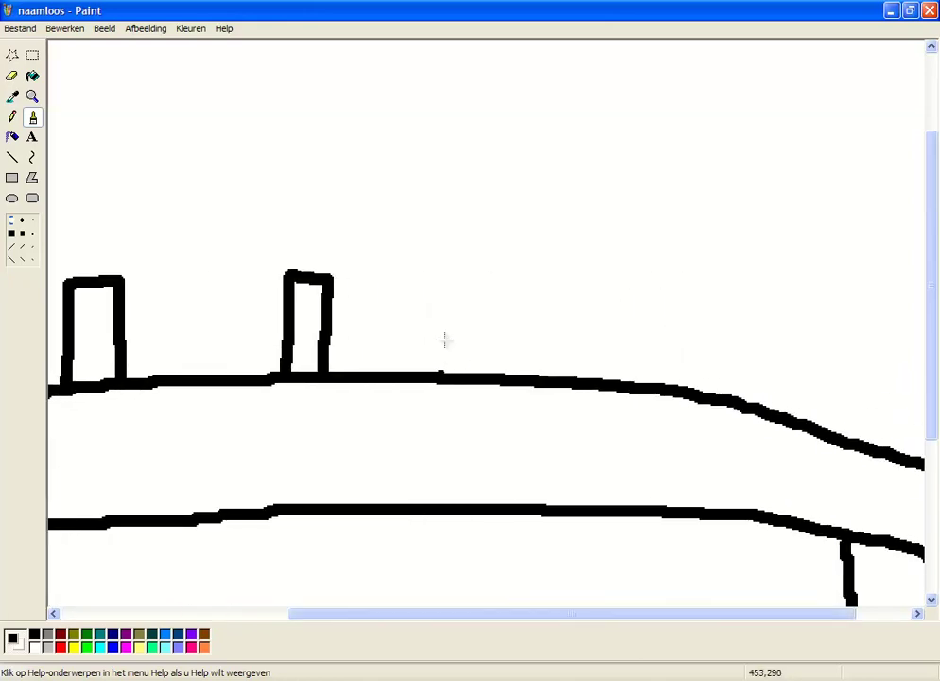
pyautogui.moveTo(439, 377)
pyautogui.mouseDown()
pyautogui.moveTo(447, 293)
pyautogui.moveTo(498, 359)
pyautogui.mouseUp()
pyautogui.moveTo(563, 615); pyautogui.dragTo(617, 615)
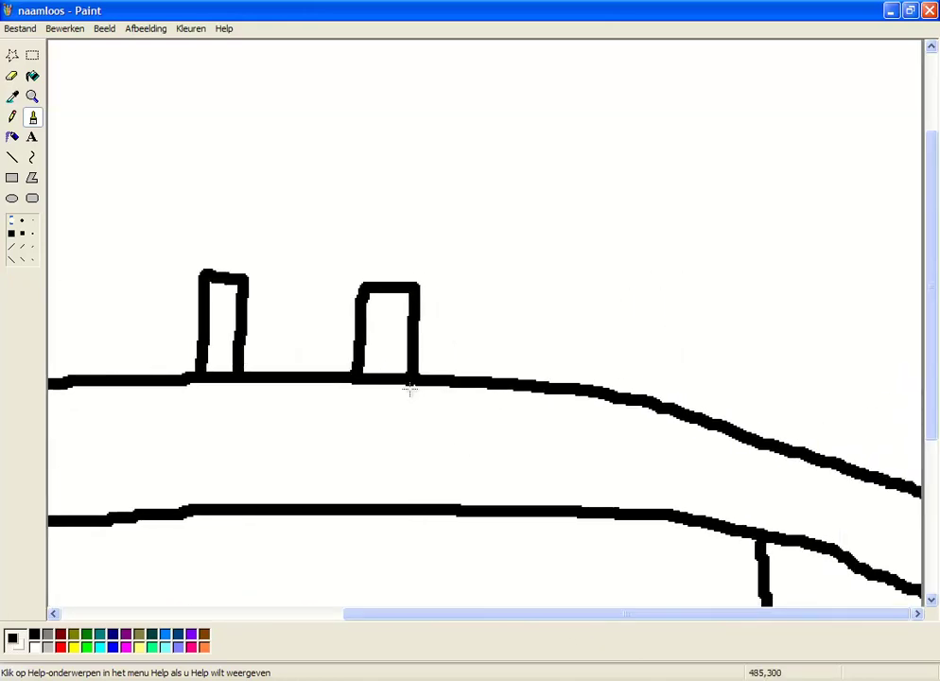
pyautogui.moveTo(545, 382)
pyautogui.mouseDown()
pyautogui.moveTo(605, 376)
pyautogui.moveTo(614, 386)
pyautogui.mouseUp()
pyautogui.moveTo(729, 427)
pyautogui.mouseDown()
pyautogui.moveTo(735, 351)
pyautogui.moveTo(761, 435)
pyautogui.mouseUp()
# Outline a thick curved handrail above the posts, joining their tops and closing both ends.
pyautogui.moveTo(785, 378)
pyautogui.mouseDown()
pyautogui.moveTo(833, 331)
pyautogui.moveTo(326, 201)
pyautogui.moveTo(164, 210)
pyautogui.mouseUp()
pyautogui.moveTo(733, 333)
pyautogui.mouseDown()
pyautogui.moveTo(610, 305)
pyautogui.moveTo(315, 271)
pyautogui.moveTo(242, 279)
pyautogui.mouseUp()
pyautogui.click(288, 320)
pyautogui.hotkey('ctrl', 'z')
pyautogui.hotkey('ctrl', 'z')
pyautogui.moveTo(364, 288); pyautogui.dragTo(237, 280)
pyautogui.moveTo(374, 614)
pyautogui.mouseDown()
pyautogui.moveTo(338, 599)
pyautogui.moveTo(179, 614)
pyautogui.mouseUp()
pyautogui.moveTo(499, 277); pyautogui.dragTo(321, 279)
pyautogui.moveTo(462, 210)
pyautogui.mouseDown()
pyautogui.moveTo(356, 216)
pyautogui.moveTo(59, 257)
pyautogui.mouseUp()
pyautogui.hotkey('ctrl', 'z')
pyautogui.moveTo(260, 286); pyautogui.dragTo(94, 301)
pyautogui.moveTo(296, 614); pyautogui.dragTo(206, 614)
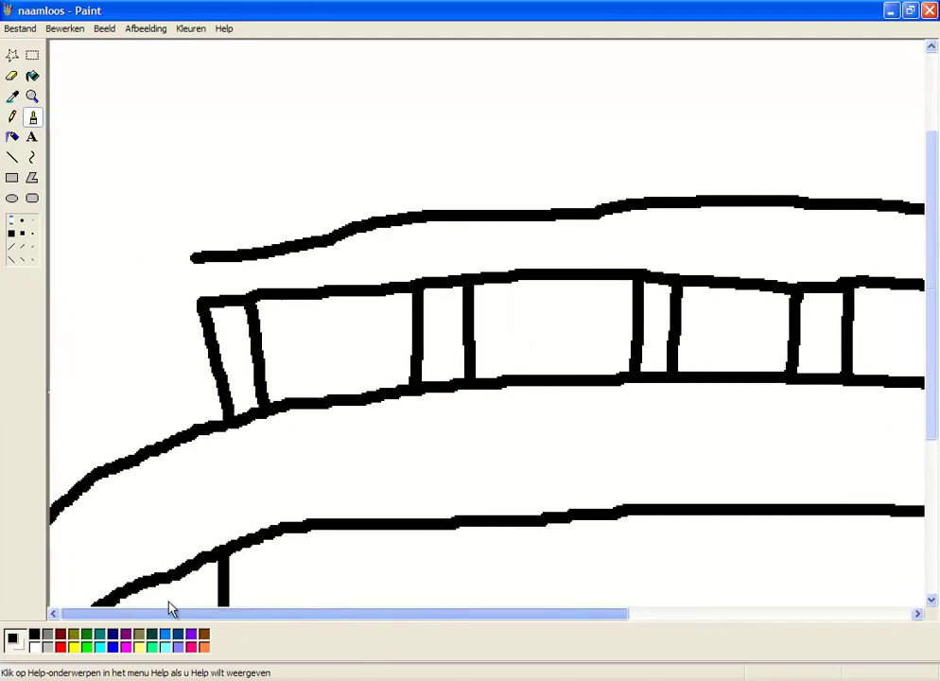
pyautogui.moveTo(201, 301)
pyautogui.mouseDown()
pyautogui.moveTo(94, 329)
pyautogui.moveTo(196, 257)
pyautogui.mouseUp()
pyautogui.click(32, 97)
pyautogui.doubleClick(199, 172)
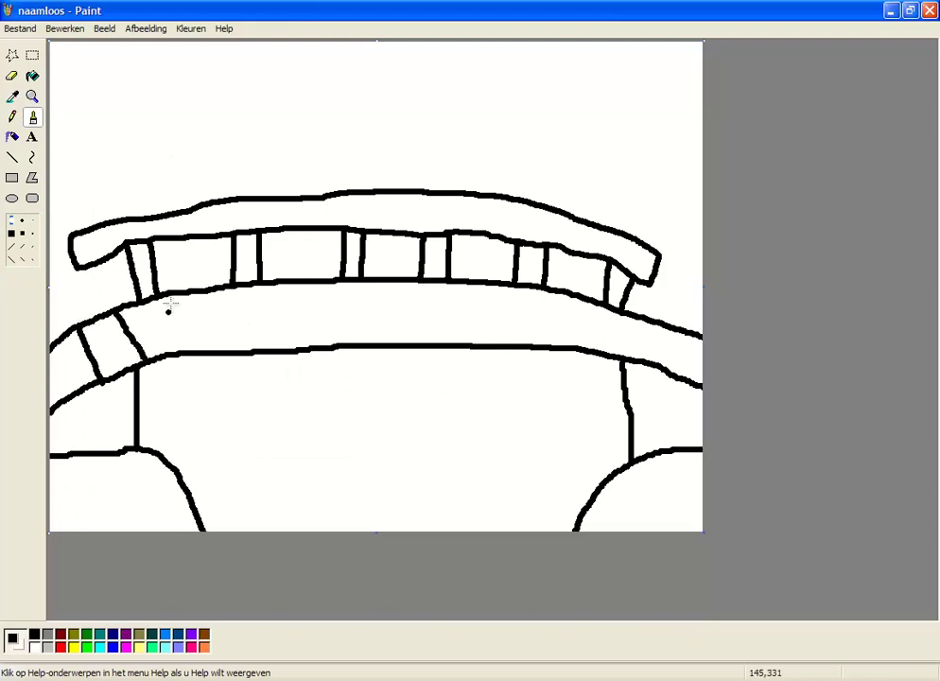
# Draw a chicken's round head and small body with a pointed tail above the middle of the handrail.
pyautogui.click(31, 96)
pyautogui.click(399, 195)
pyautogui.moveTo(499, 134)
pyautogui.mouseDown()
pyautogui.moveTo(432, 279)
pyautogui.moveTo(495, 246)
pyautogui.mouseUp()
pyautogui.moveTo(467, 282); pyautogui.dragTo(457, 335)
pyautogui.hotkey('ctrl', 'z')
pyautogui.hotkey('ctrl', 'z')
pyautogui.moveTo(498, 145)
pyautogui.mouseDown()
pyautogui.moveTo(439, 143)
pyautogui.moveTo(510, 160)
pyautogui.moveTo(501, 142)
pyautogui.mouseUp()
pyautogui.moveTo(547, 223)
pyautogui.mouseDown()
pyautogui.moveTo(490, 270)
pyautogui.moveTo(559, 274)
pyautogui.moveTo(574, 220)
pyautogui.moveTo(565, 251)
pyautogui.moveTo(568, 235)
pyautogui.moveTo(550, 263)
pyautogui.mouseUp()
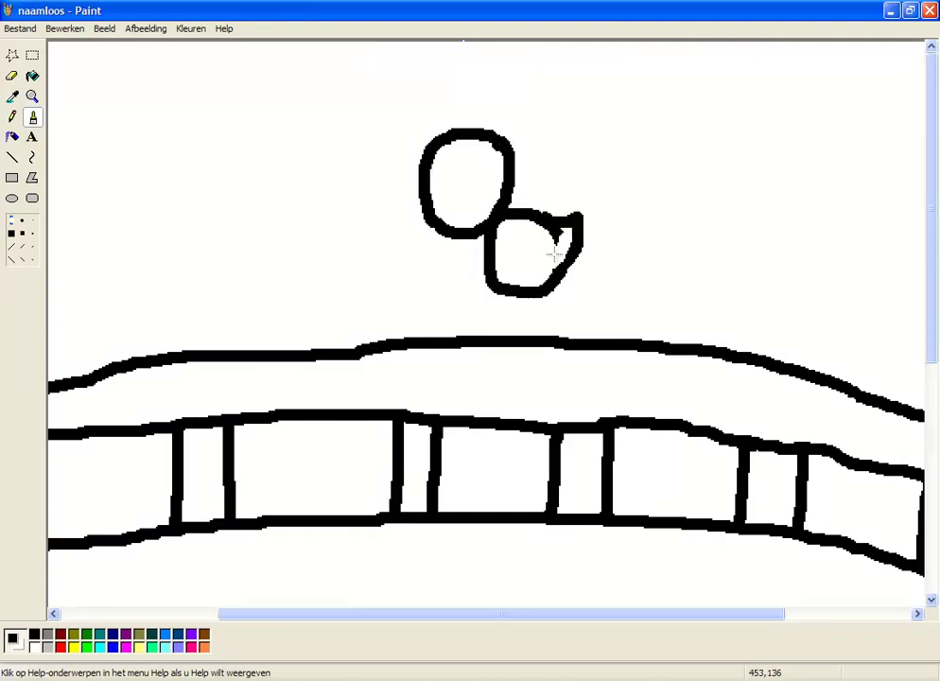
# Add a wavy comb, a wattle below the head and a pointed beak to the chicken.
pyautogui.moveTo(442, 129)
pyautogui.mouseDown()
pyautogui.moveTo(465, 87)
pyautogui.moveTo(496, 95)
pyautogui.moveTo(515, 142)
pyautogui.mouseUp()
pyautogui.moveTo(428, 241)
pyautogui.mouseDown()
pyautogui.moveTo(457, 254)
pyautogui.moveTo(461, 238)
pyautogui.mouseUp()
pyautogui.hotkey('ctrl', 'z')
pyautogui.moveTo(452, 196)
pyautogui.mouseDown()
pyautogui.moveTo(410, 194)
pyautogui.moveTo(465, 201)
pyautogui.mouseUp()
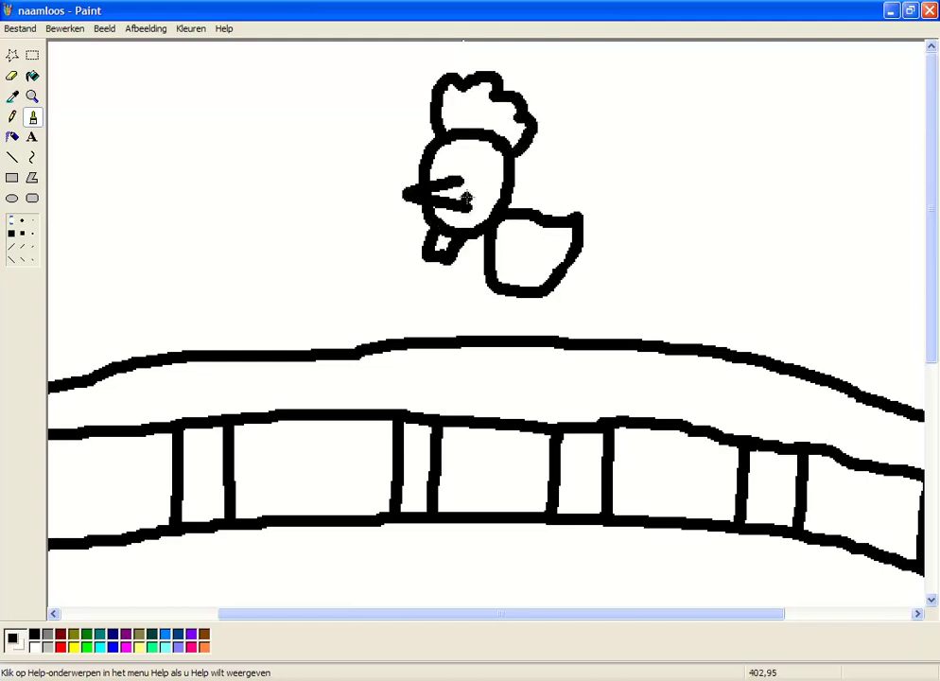
# Move the chicken drawing down so that its body rests on the handrail.
pyautogui.click(32, 55)
pyautogui.moveTo(386, 74); pyautogui.dragTo(636, 336)
pyautogui.moveTo(508, 246); pyautogui.dragTo(510, 292)
pyautogui.click(32, 117)
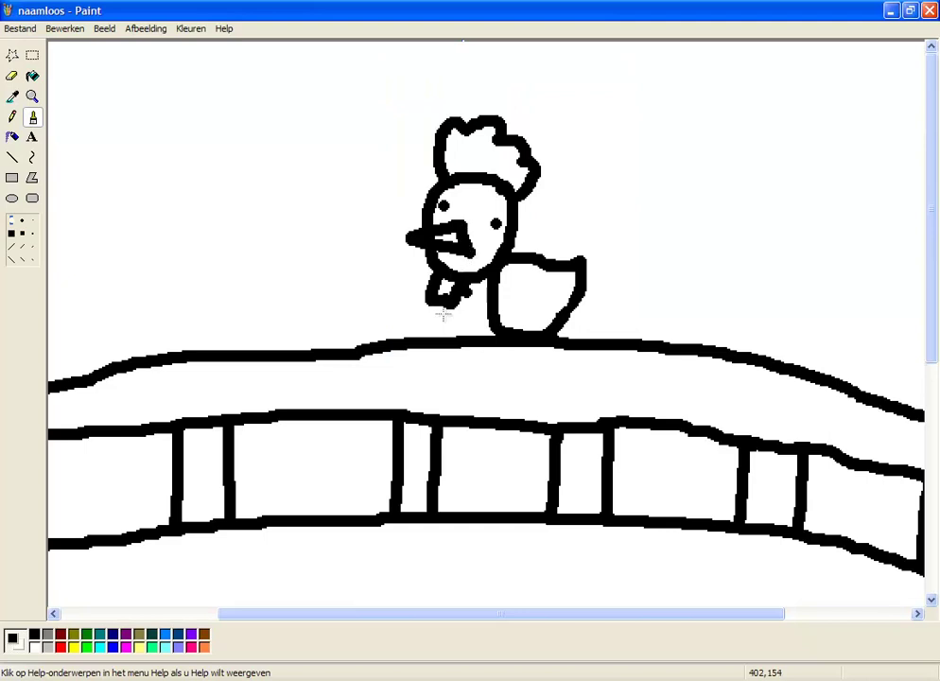
# Draw an orange leg with a clawed foot hanging from the chicken's body, using a thinner brush.
pyautogui.moveTo(507, 337); pyautogui.dragTo(473, 386)
pyautogui.hotkey('ctrl', 'z')
pyautogui.click(204, 646)
pyautogui.click(190, 28)
pyautogui.click(210, 45)
pyautogui.click(413, 460)
pyautogui.moveTo(541, 322); pyautogui.dragTo(547, 375)
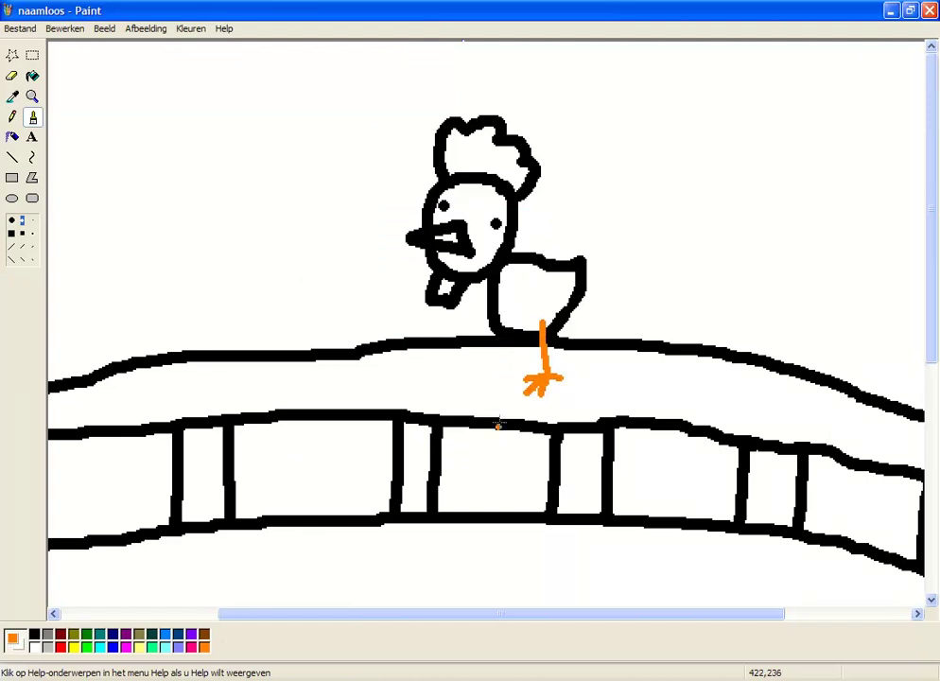
# Draw a grey fishing rod slanting up and away in front of the chicken.
pyautogui.click(49, 637)
pyautogui.click(32, 97)
pyautogui.click(119, 124)
pyautogui.click(124, 411)
pyautogui.click(32, 96)
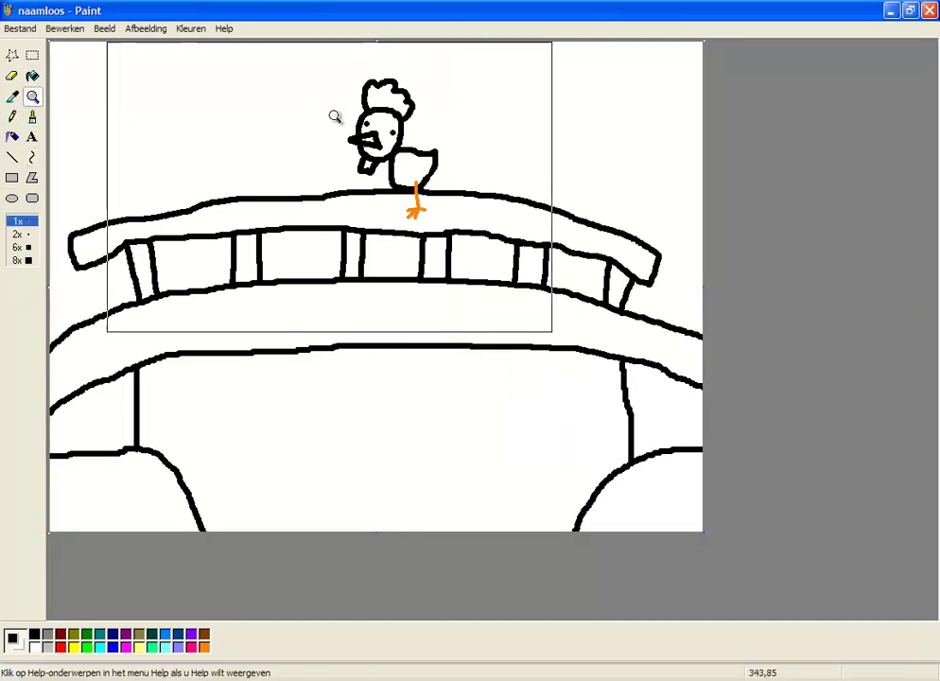
pyautogui.click(331, 121)
pyautogui.hotkey('alt', 'Tab')
pyautogui.hotkey('alt', 'Tab')
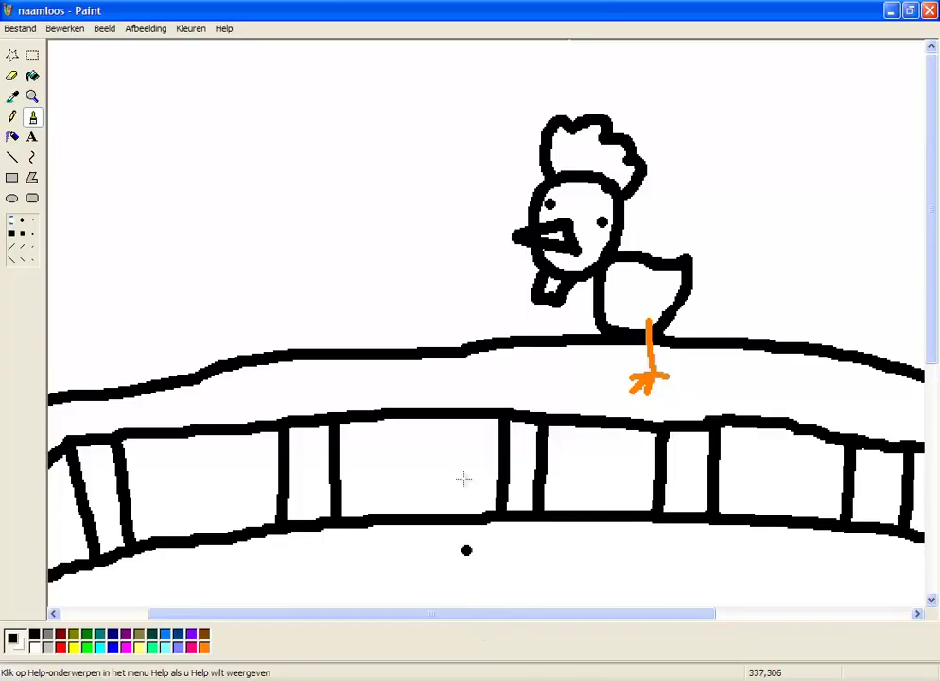
pyautogui.moveTo(511, 292); pyautogui.dragTo(347, 147)
# Draw the chicken's wing in black, reaching forward to grip the lower end of the rod.
pyautogui.click(35, 634)
pyautogui.moveTo(599, 297)
pyautogui.mouseDown()
pyautogui.moveTo(493, 290)
pyautogui.moveTo(534, 336)
pyautogui.moveTo(626, 301)
pyautogui.mouseUp()
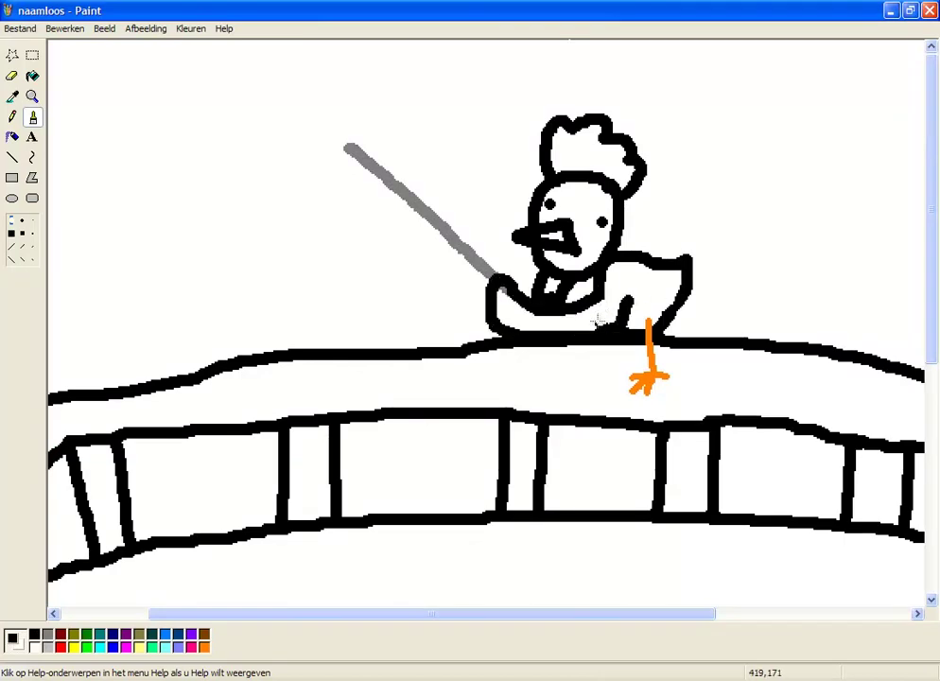
pyautogui.moveTo(501, 227); pyautogui.dragTo(520, 238)
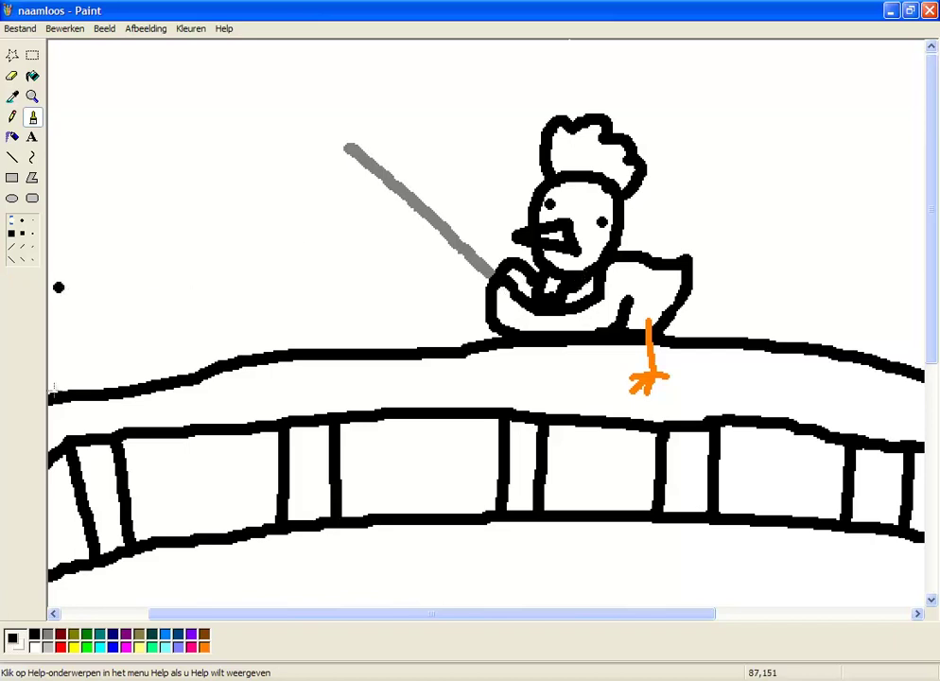
# Move the chicken and fishing rod slightly to the right along the handrail and repair the gap in its outline.
pyautogui.click(33, 96)
pyautogui.click(65, 111)
pyautogui.click(204, 634)
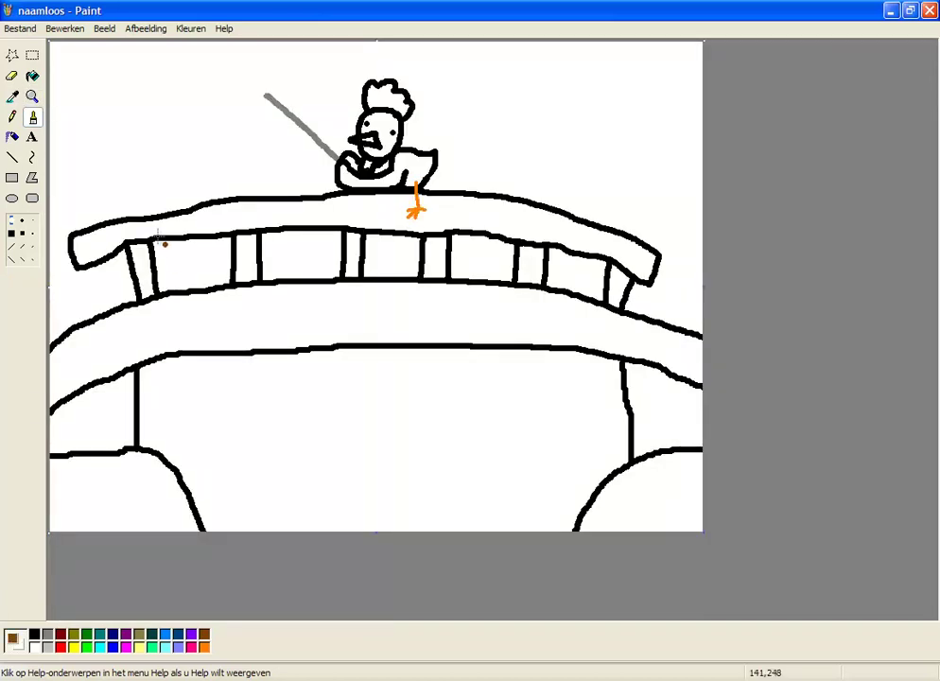
pyautogui.click(32, 54)
pyautogui.moveTo(246, 57); pyautogui.dragTo(451, 210)
pyautogui.click(32, 96)
pyautogui.click(69, 116)
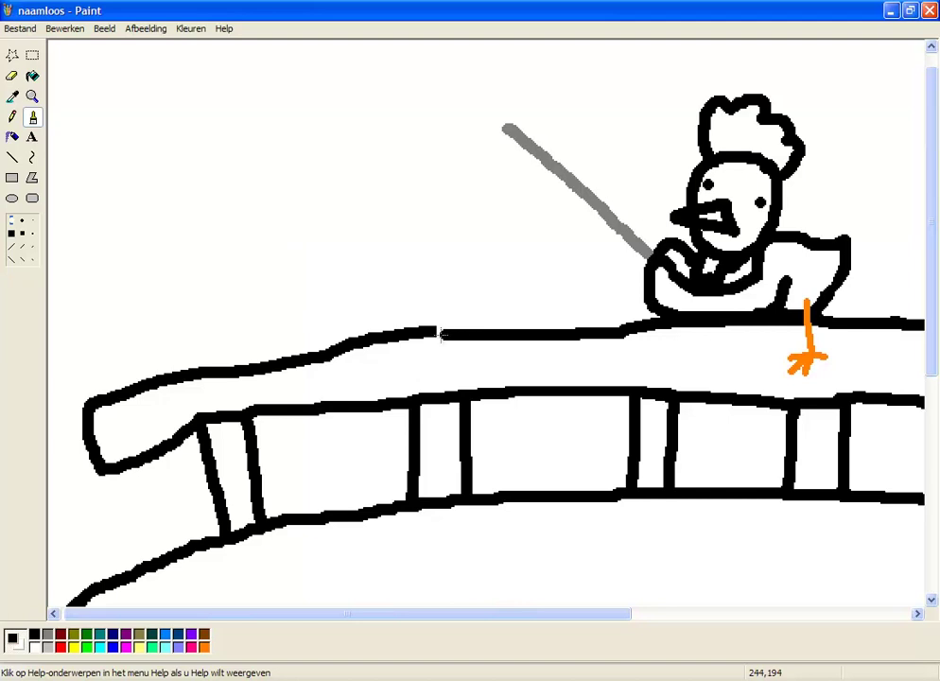
pyautogui.hotkey('ctrl', 'pageup')
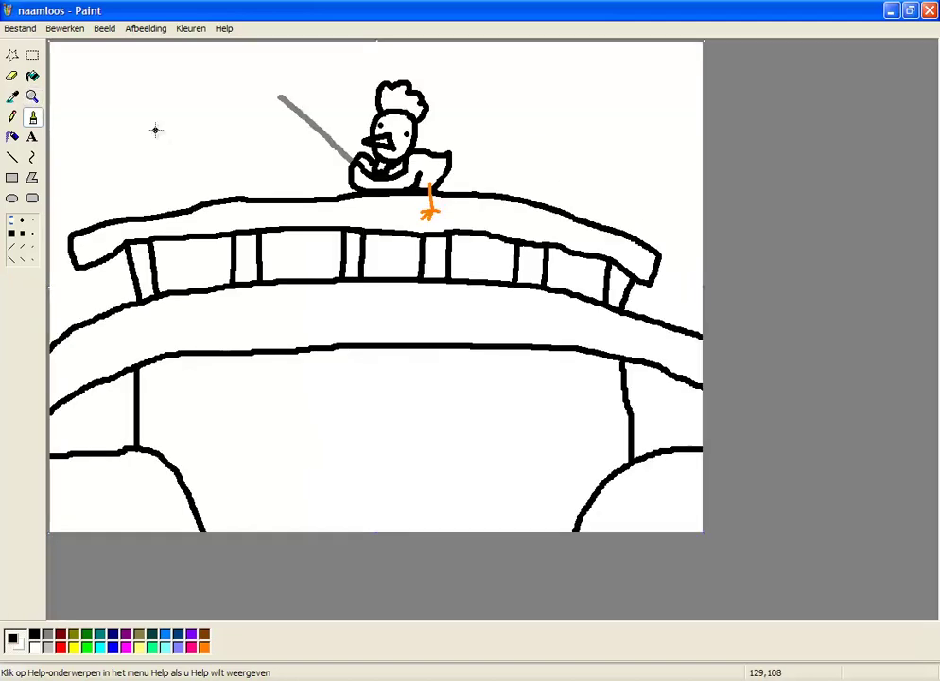
# Define a custom tan brown as the drawing colour.
pyautogui.click(32, 97)
pyautogui.click(64, 97)
pyautogui.click(190, 29)
pyautogui.click(212, 47)
pyautogui.click(588, 335)
pyautogui.click(729, 325)
pyautogui.click(414, 458)
# Try drawing a thin brown fishing line from the rod's tip down below the bridge.
pyautogui.click(33, 96)
pyautogui.click(186, 128)
pyautogui.click(14, 164)
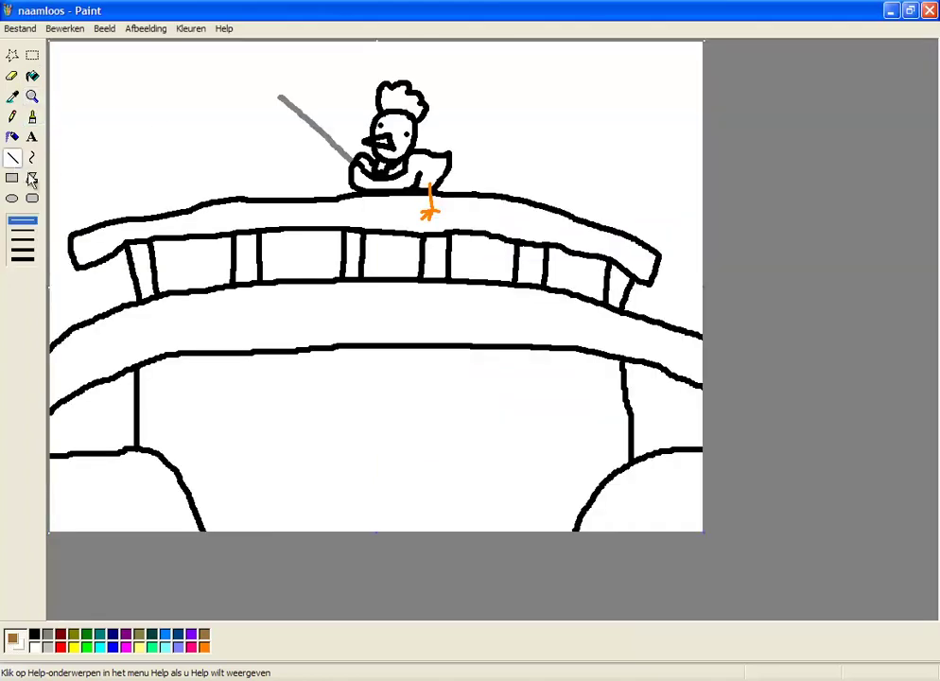
pyautogui.moveTo(280, 97); pyautogui.dragTo(306, 483)
pyautogui.click(32, 97)
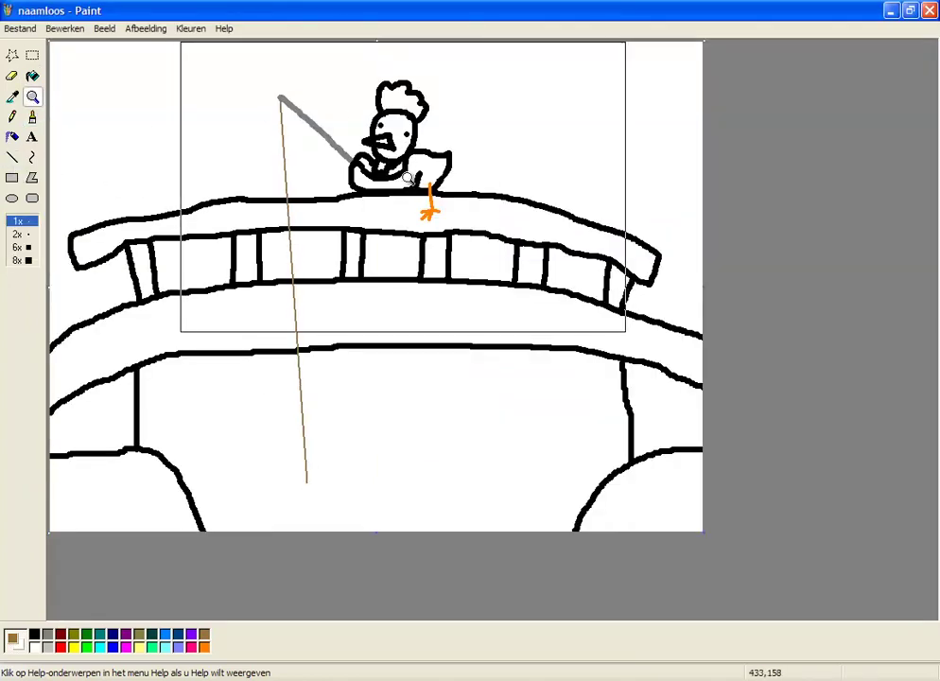
pyautogui.click(405, 398)
pyautogui.scroll(-1, 141, 562)
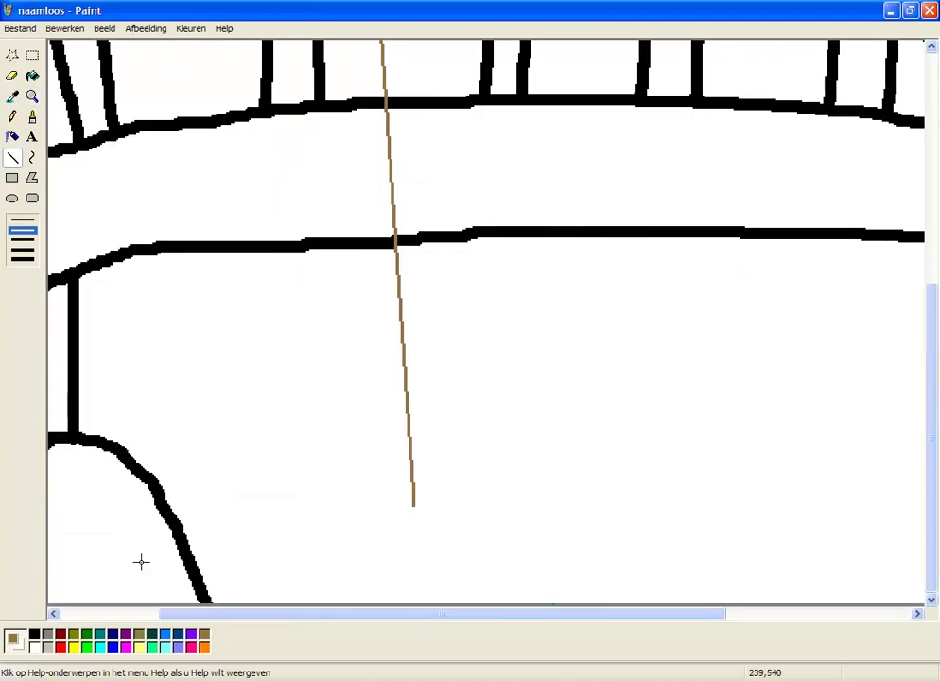
pyautogui.hotkey('ctrl', 'z')
# Fill the chicken's comb and wattle with dark red and its beak with orange.
pyautogui.click(32, 96)
pyautogui.click(152, 134)
pyautogui.click(34, 98)
pyautogui.click(427, 163)
pyautogui.click(60, 634)
pyautogui.click(32, 78)
pyautogui.click(424, 163)
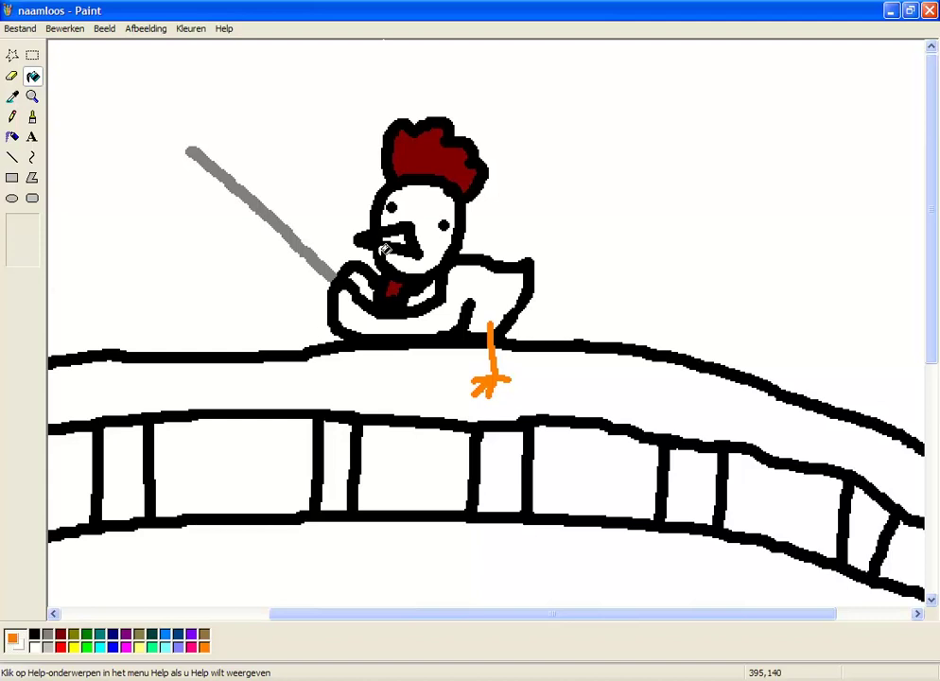
pyautogui.scroll(-3, 496, 238)
pyautogui.click(32, 97)
pyautogui.click(78, 126)
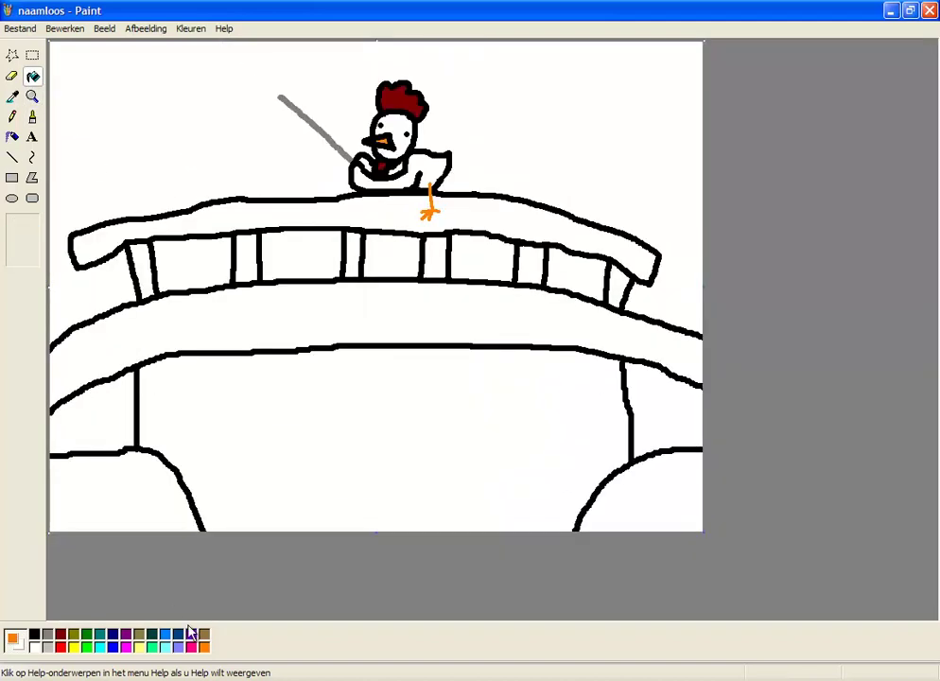
# Define a custom dark brown and fill the handrail and the bridge deck with it.
pyautogui.click(190, 28)
pyautogui.click(218, 46)
pyautogui.click(470, 437)
pyautogui.click(739, 348)
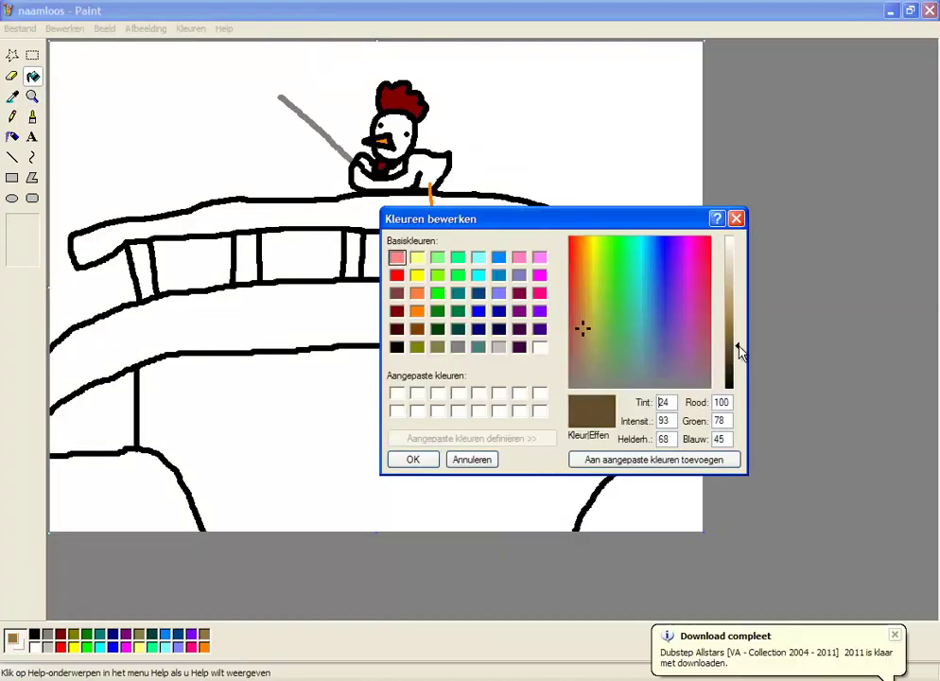
pyautogui.click(414, 458)
pyautogui.click(904, 642)
pyautogui.click(285, 225)
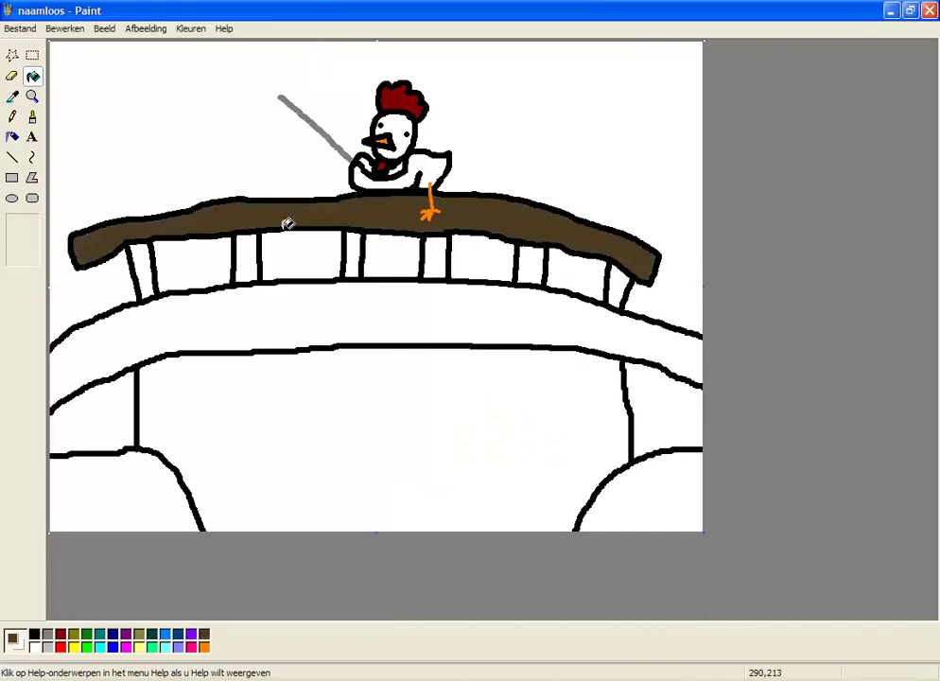
pyautogui.click(220, 312)
# Define a custom light brown and fill the six railing posts with it.
pyautogui.click(190, 28)
pyautogui.click(220, 45)
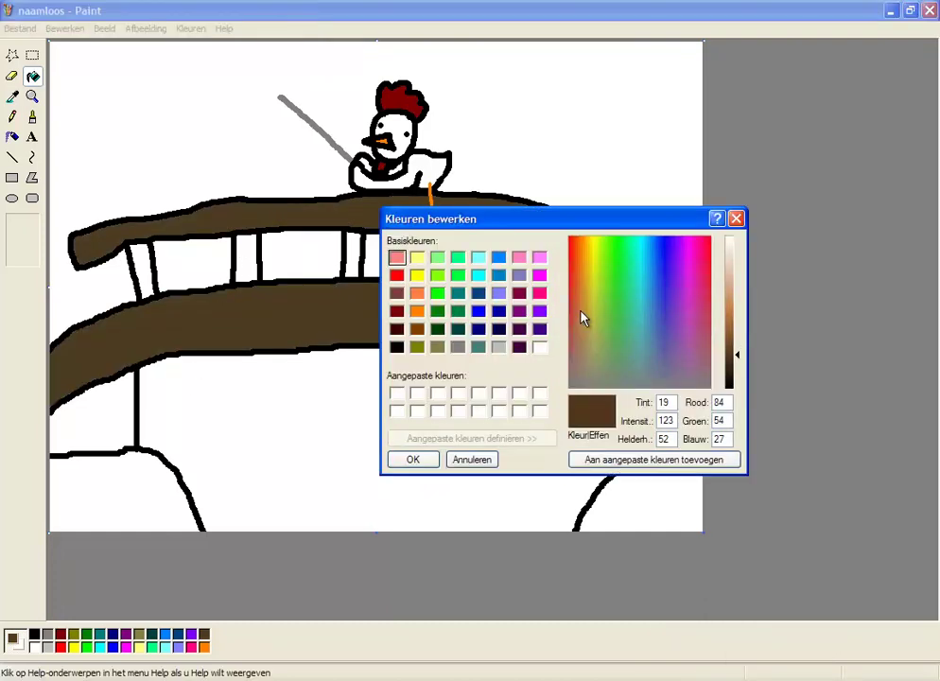
pyautogui.click(413, 460)
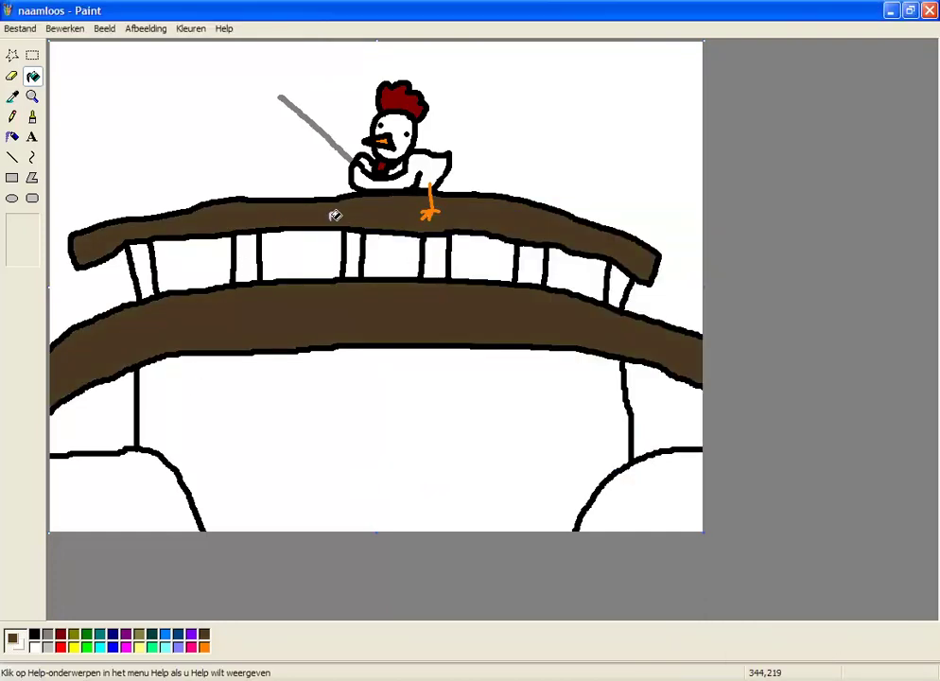
pyautogui.click(190, 28)
pyautogui.click(203, 45)
pyautogui.click(553, 441)
pyautogui.click(466, 460)
pyautogui.click(142, 266)
pyautogui.click(245, 260)
pyautogui.click(351, 260)
pyautogui.click(435, 260)
pyautogui.click(529, 265)
pyautogui.click(619, 284)
# Fill the two bridge supports with grey and the two river banks with a custom green of RGB 67, 112, 56.
pyautogui.click(48, 634)
pyautogui.click(95, 407)
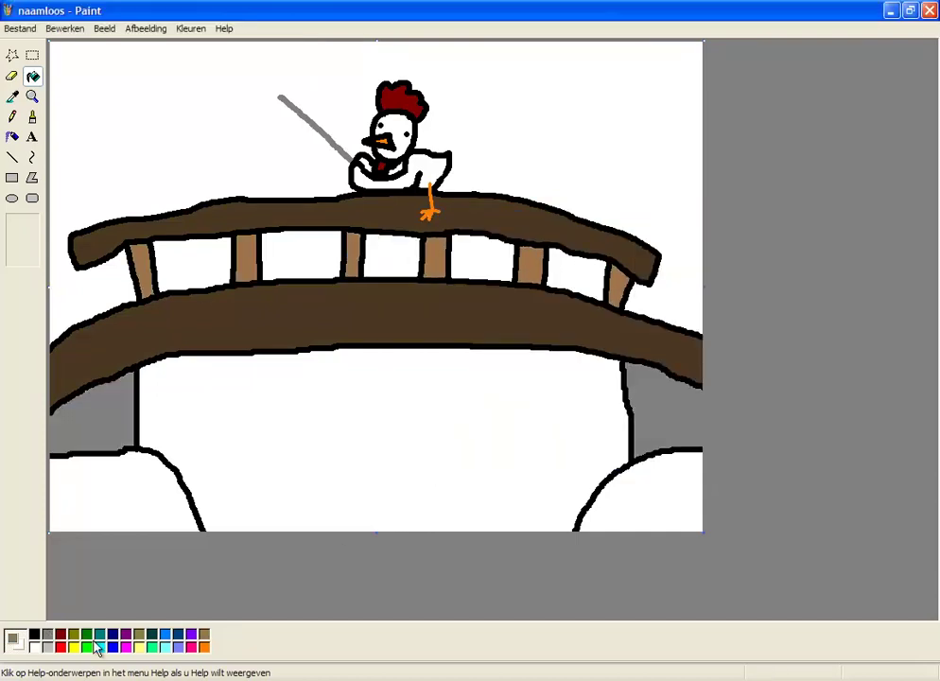
pyautogui.click(190, 28)
pyautogui.click(203, 45)
pyautogui.click(534, 441)
pyautogui.click(611, 336)
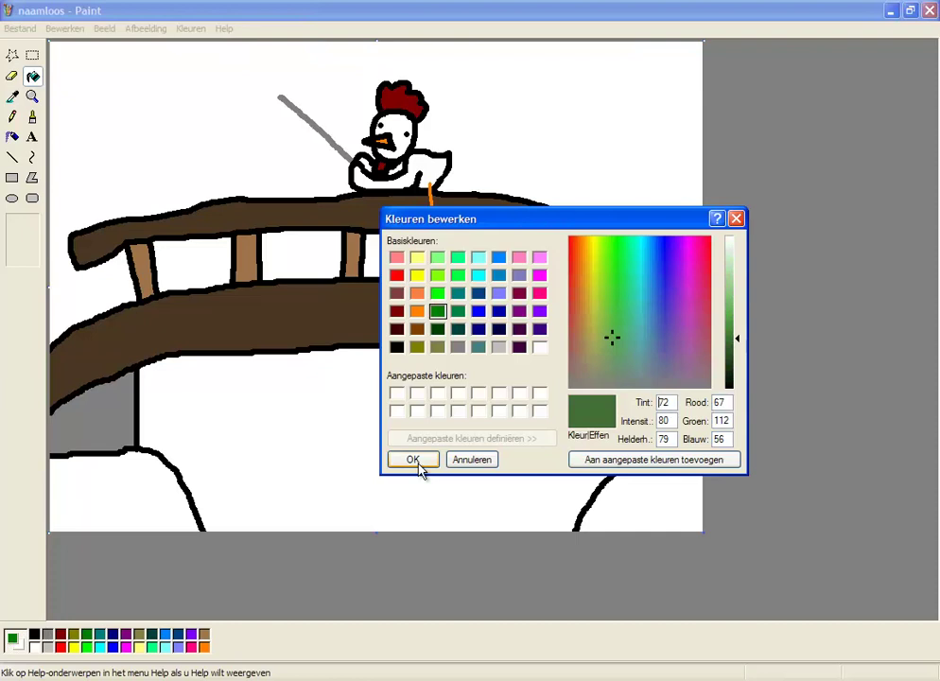
pyautogui.click(416, 459)
pyautogui.click(113, 492)
pyautogui.click(687, 480)
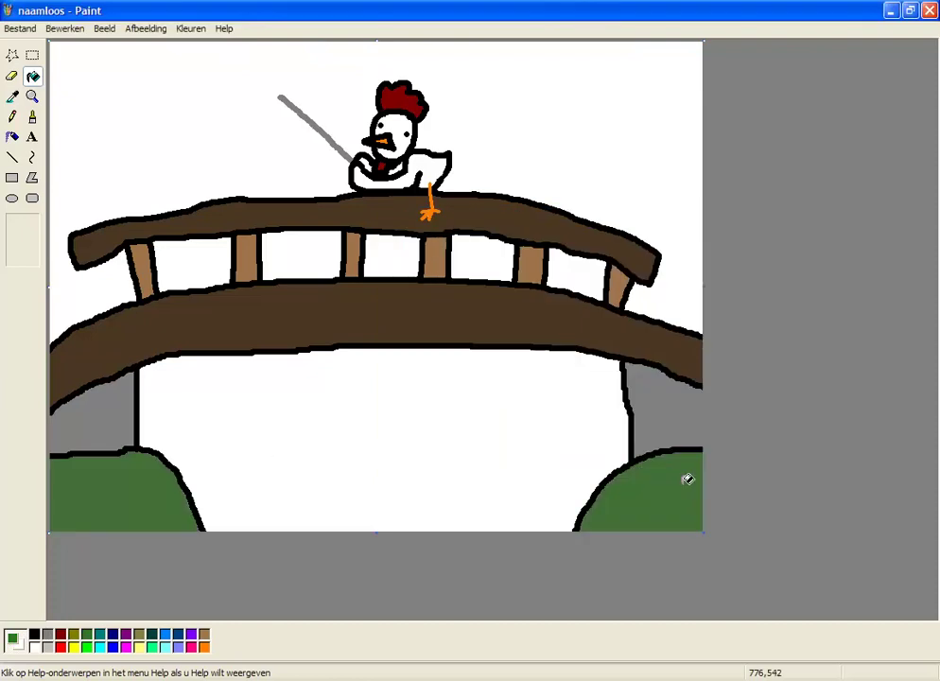
# Fill the sky, the openings between the railing posts and the area under the bridge with light blue, RGB 130, 192, 255.
pyautogui.click(190, 28)
pyautogui.click(227, 45)
pyautogui.click(467, 436)
pyautogui.click(736, 279)
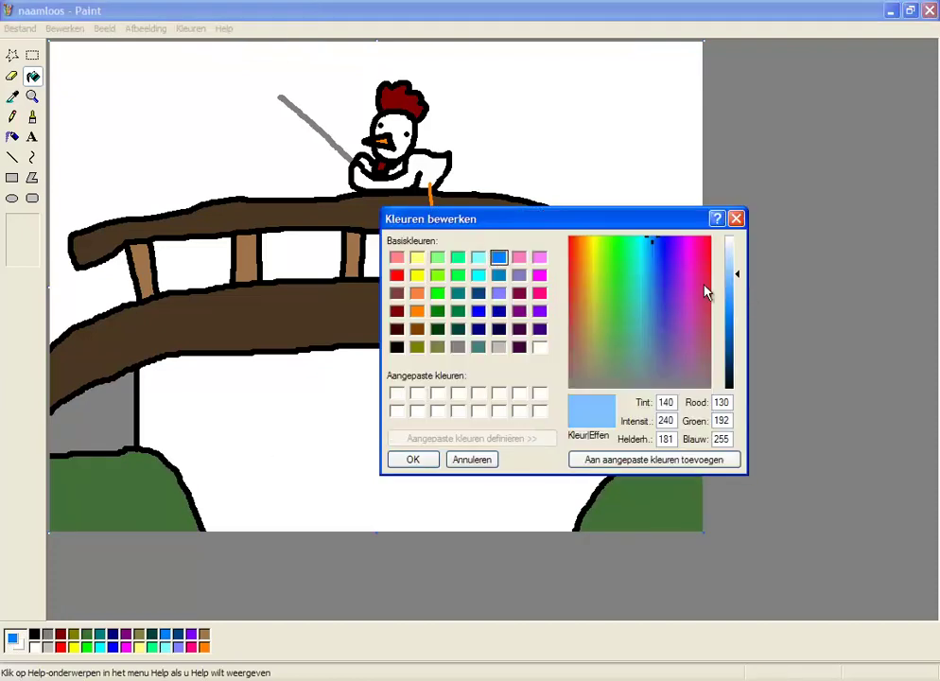
pyautogui.click(413, 458)
pyautogui.click(310, 179)
pyautogui.click(194, 257)
pyautogui.click(301, 255)
pyautogui.click(390, 255)
pyautogui.click(482, 257)
pyautogui.click(574, 270)
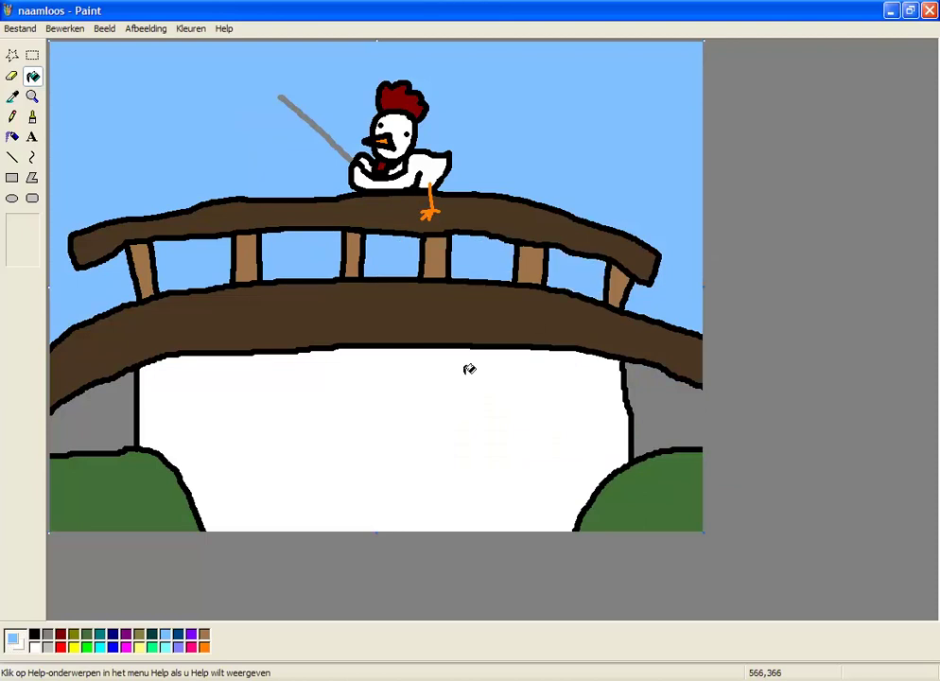
pyautogui.click(452, 377)
# Paint a filled sun with four short rays in the sky's upper-right corner, using a custom golden yellow.
pyautogui.click(190, 28)
pyautogui.click(204, 45)
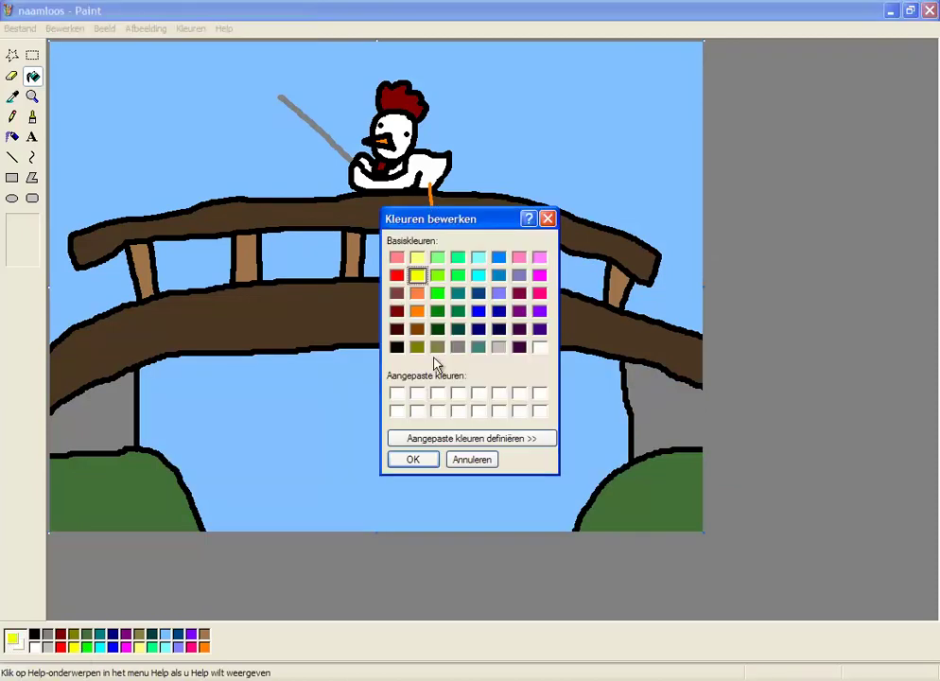
pyautogui.click(418, 310)
pyautogui.click(467, 436)
pyautogui.click(591, 245)
pyautogui.click(412, 458)
pyautogui.click(33, 117)
pyautogui.moveTo(564, 43); pyautogui.dragTo(700, 152)
pyautogui.hotkey('ctrl', 'z')
pyautogui.moveTo(563, 44)
pyautogui.mouseDown()
pyautogui.moveTo(583, 95)
pyautogui.moveTo(719, 131)
pyautogui.mouseUp()
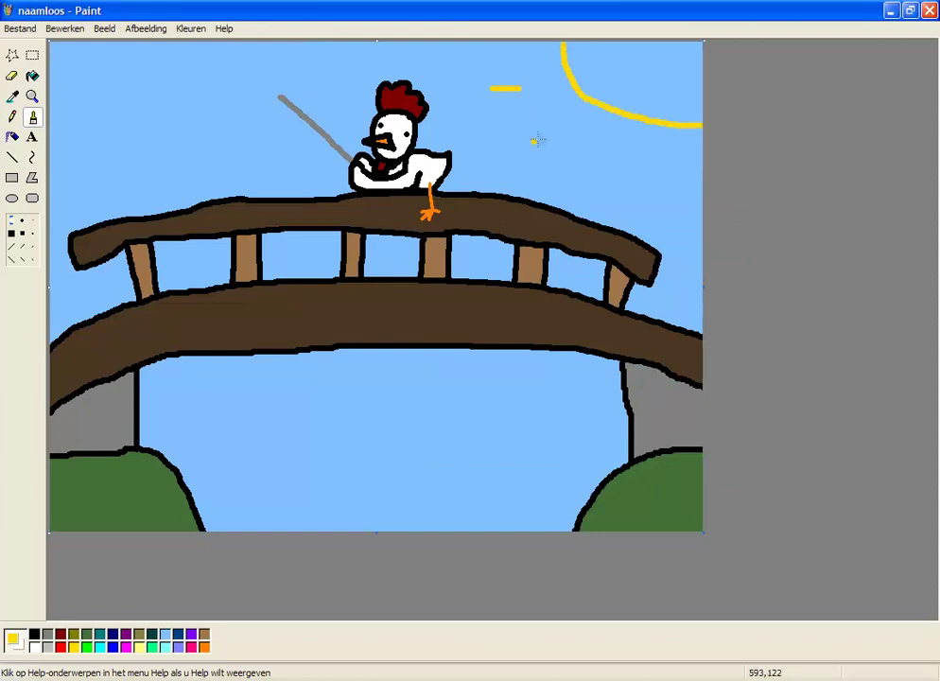
pyautogui.click(33, 76)
pyautogui.click(591, 72)
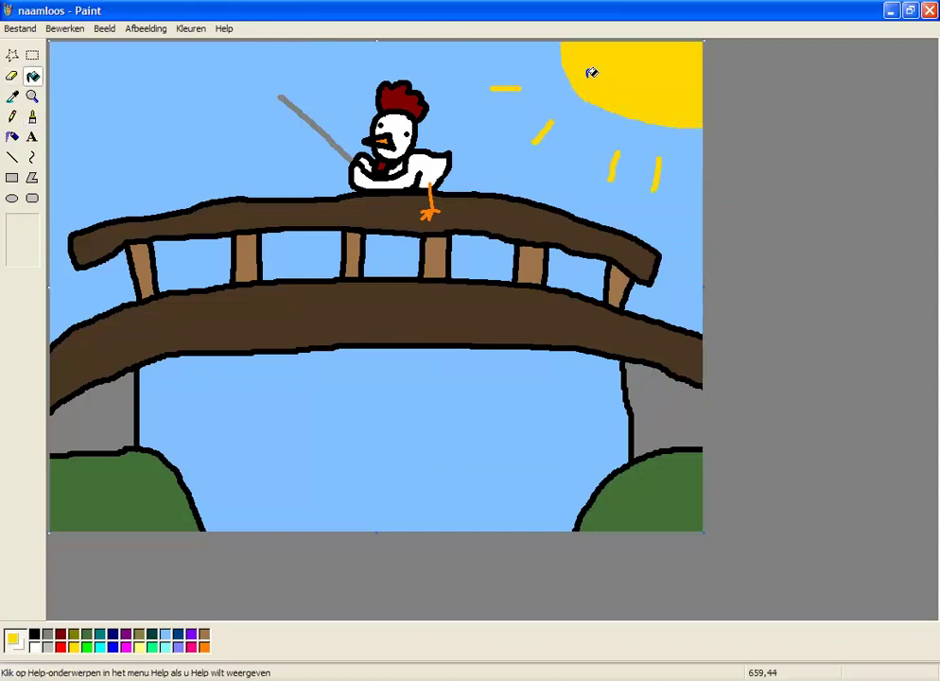
pyautogui.click(32, 96)
pyautogui.click(473, 227)
pyautogui.click(205, 648)
pyautogui.click(33, 118)
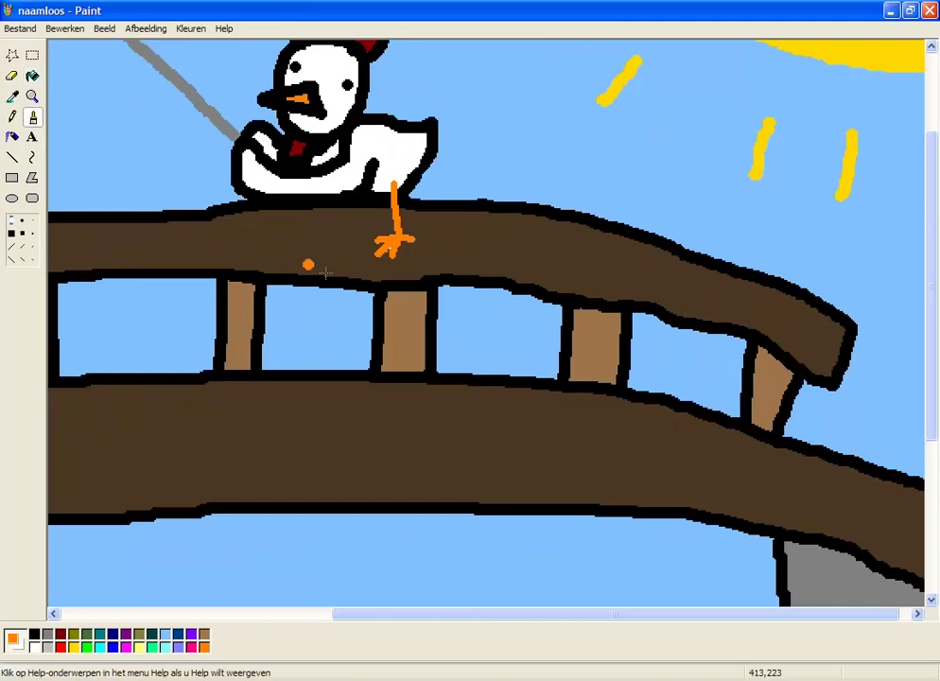
pyautogui.hotkey('ctrl', 'pageup')
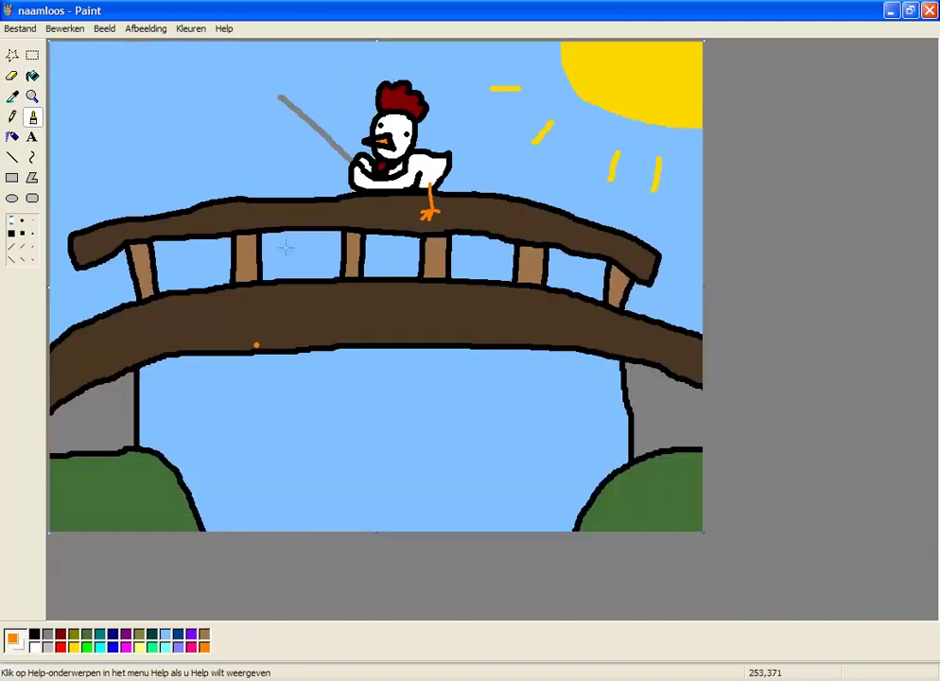
# Paint three small white clouds in the sky to the left of the chicken and fill them with white.
pyautogui.moveTo(124, 77)
pyautogui.mouseDown()
pyautogui.moveTo(104, 99)
pyautogui.moveTo(117, 72)
pyautogui.mouseUp()
pyautogui.moveTo(277, 62); pyautogui.dragTo(270, 77)
pyautogui.moveTo(161, 169)
pyautogui.mouseDown()
pyautogui.moveTo(220, 163)
pyautogui.moveTo(163, 170)
pyautogui.mouseUp()
pyautogui.moveTo(272, 395); pyautogui.dragTo(263, 420)
pyautogui.hotkey('ctrl', 'z')
pyautogui.click(32, 76)
pyautogui.click(121, 90)
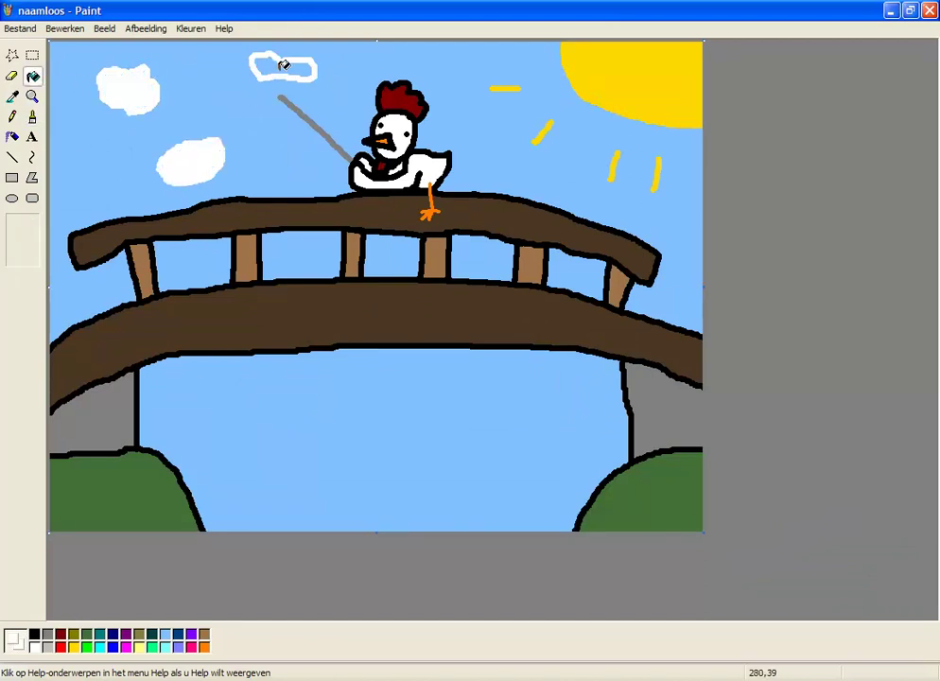
pyautogui.click(281, 67)
pyautogui.click(167, 167)
# Copy the whole picture, switch to Game Maker 8 and open it as the image of a new sprite for editing.
pyautogui.hotkey('ctrl', 'a')
pyautogui.click(27, 677)
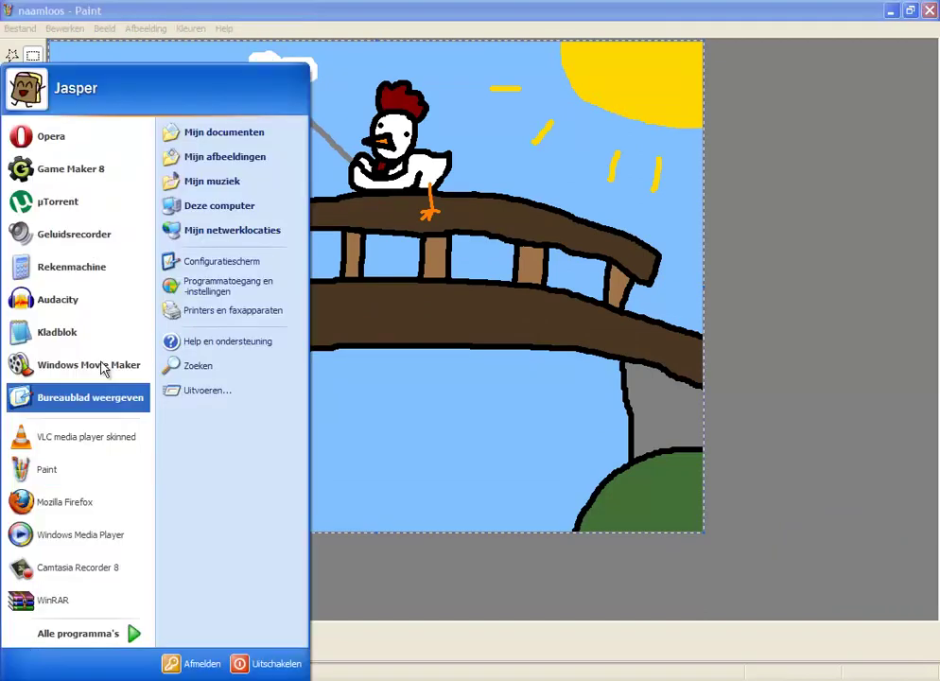
pyautogui.click(91, 180)
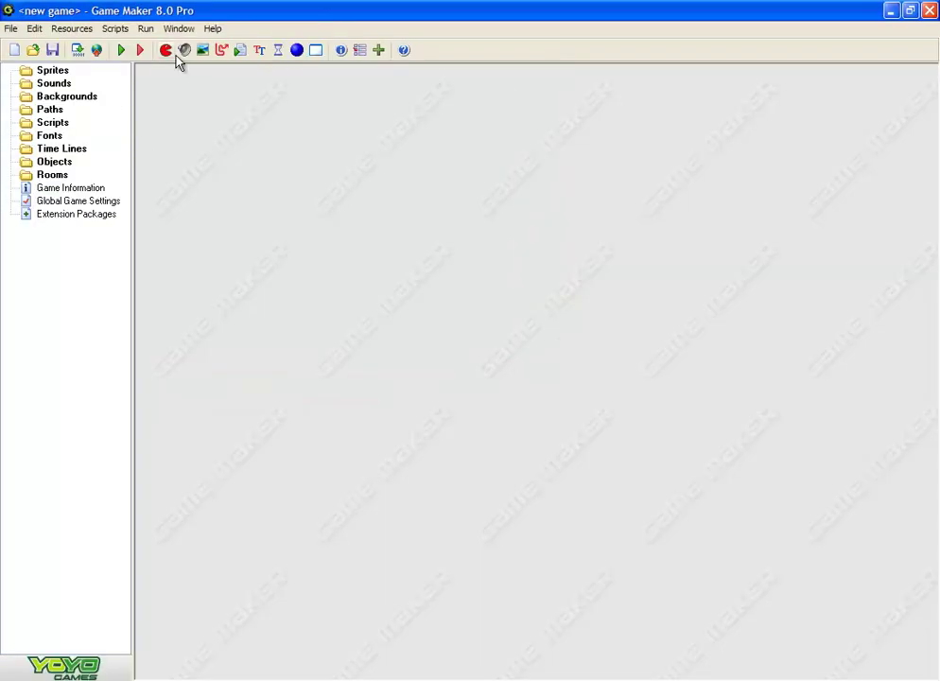
pyautogui.click(168, 48)
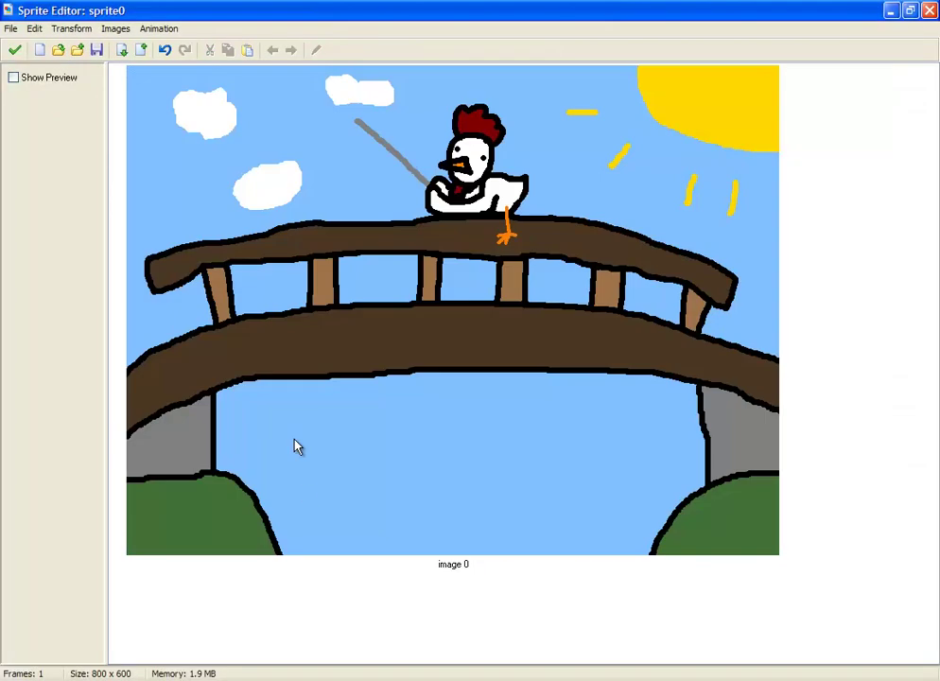
pyautogui.doubleClick(294, 445)
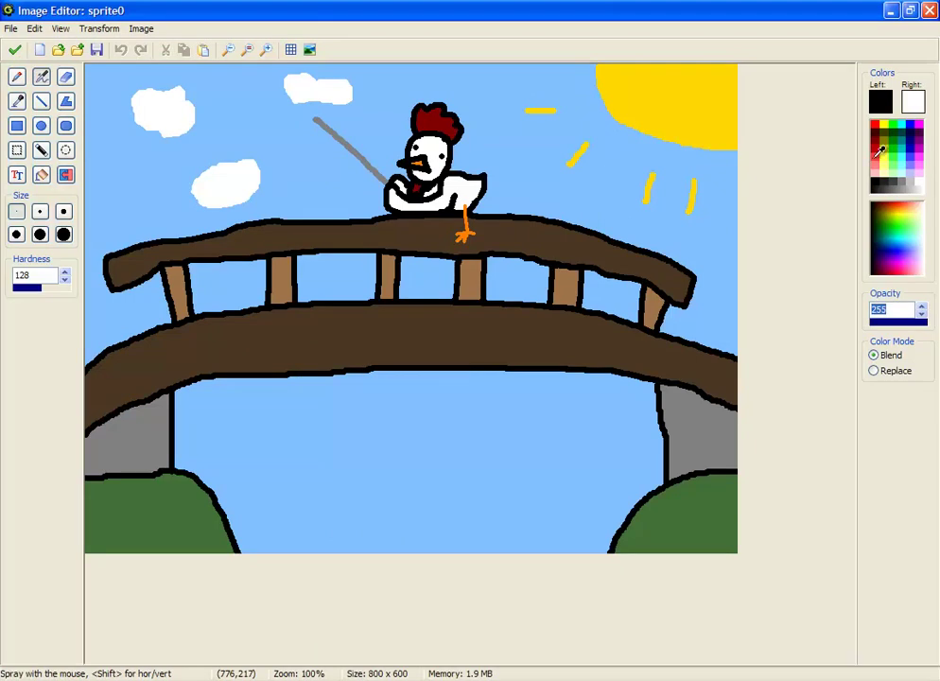
# Define a custom muted blue as the drawing colour and set the spray hardness to 100.
pyautogui.click(911, 173)
pyautogui.click(876, 96)
pyautogui.click(405, 196)
pyautogui.moveTo(558, 222); pyautogui.dragTo(558, 258)
pyautogui.moveTo(640, 251); pyautogui.dragTo(641, 235)
pyautogui.click(325, 398)
pyautogui.moveTo(52, 276); pyautogui.dragTo(1, 275)
pyautogui.write('100')
# Try spraying wavy blue water between the two banks at an opacity of 200.
pyautogui.doubleClick(889, 309)
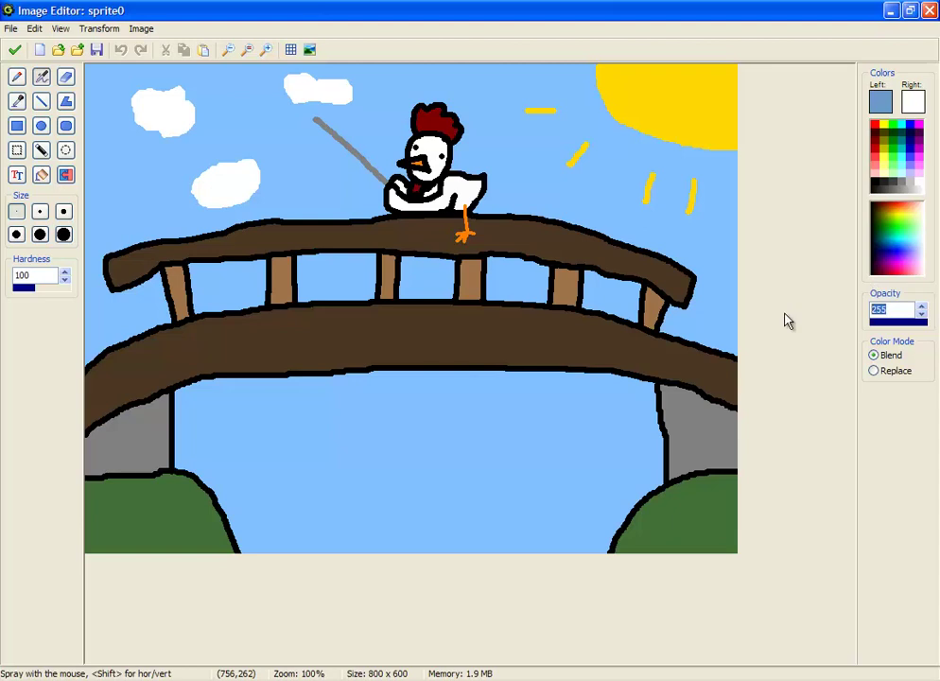
pyautogui.moveTo(216, 492); pyautogui.dragTo(630, 496)
pyautogui.hotkey('ctrl', 'z')
pyautogui.moveTo(216, 502)
pyautogui.mouseDown()
pyautogui.moveTo(625, 495)
pyautogui.moveTo(512, 537)
pyautogui.moveTo(348, 527)
pyautogui.mouseUp()
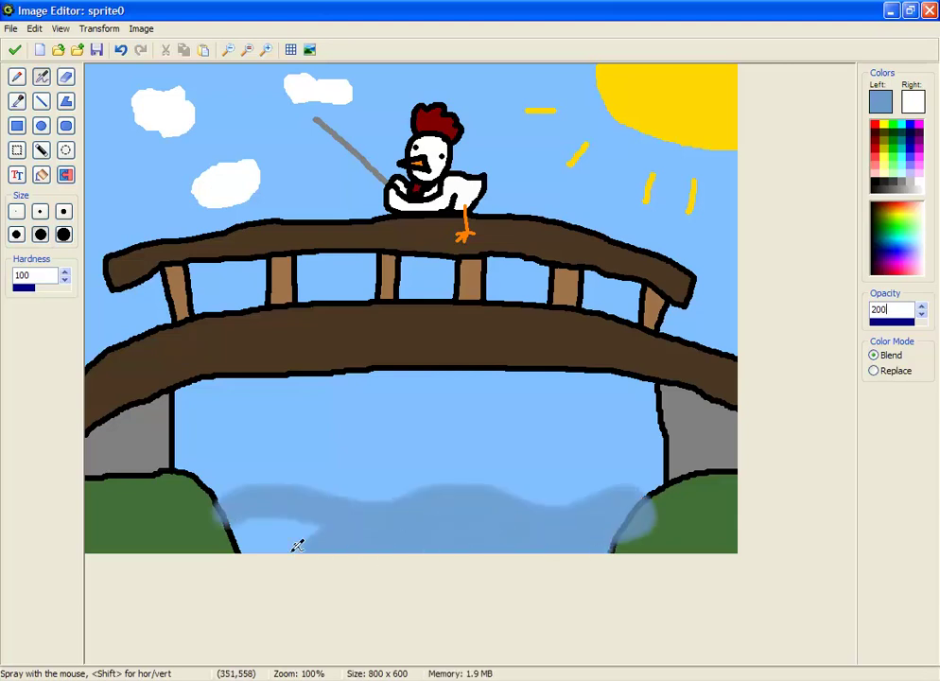
pyautogui.hotkey('ctrl', 'z')
pyautogui.moveTo(242, 523)
pyautogui.mouseDown()
pyautogui.moveTo(379, 550)
pyautogui.moveTo(627, 532)
pyautogui.moveTo(526, 549)
pyautogui.moveTo(315, 540)
pyautogui.mouseUp()
pyautogui.hotkey('ctrl', 'z')
# Spray muted blue water with a wavy surface between the two banks and add three short darker blue waves in it.
pyautogui.moveTo(210, 504)
pyautogui.mouseDown()
pyautogui.moveTo(231, 491)
pyautogui.moveTo(646, 509)
pyautogui.moveTo(447, 546)
pyautogui.moveTo(227, 508)
pyautogui.moveTo(639, 508)
pyautogui.mouseUp()
pyautogui.click(881, 102)
pyautogui.moveTo(643, 252); pyautogui.dragTo(643, 267)
pyautogui.click(311, 401)
pyautogui.moveTo(249, 509); pyautogui.dragTo(339, 514)
pyautogui.moveTo(413, 520); pyautogui.dragTo(511, 523)
pyautogui.moveTo(556, 535); pyautogui.dragTo(622, 521)
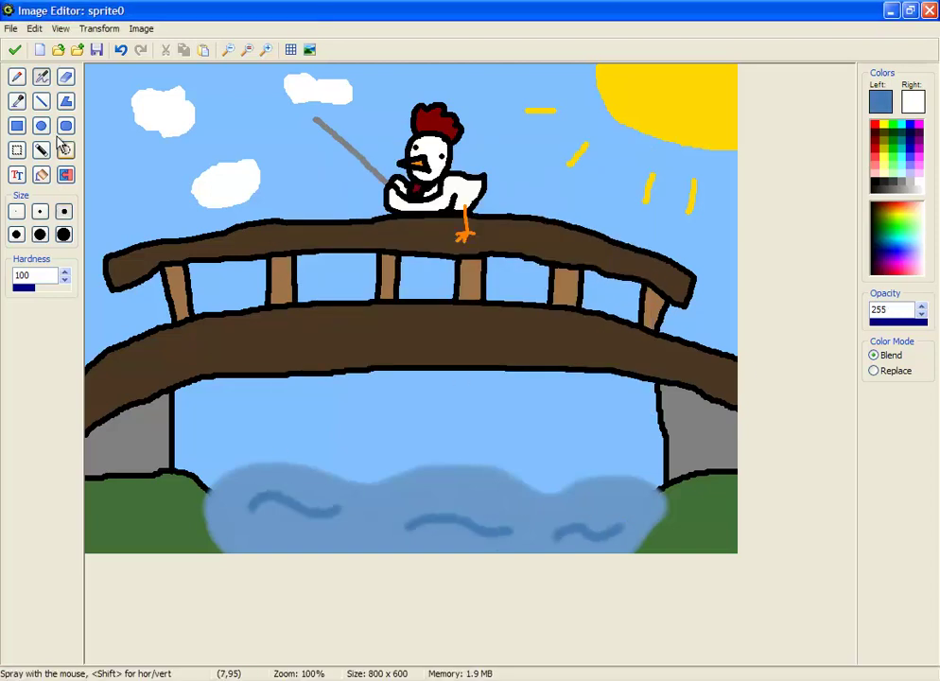
# Try drawing a thin straight tan fishing line from the rod's tip down into the water.
pyautogui.click(41, 107)
pyautogui.click(40, 212)
pyautogui.click(881, 102)
pyautogui.click(323, 268)
pyautogui.moveTo(644, 288); pyautogui.dragTo(643, 216)
pyautogui.click(488, 263)
pyautogui.click(633, 293)
pyautogui.click(318, 398)
pyautogui.moveTo(315, 119); pyautogui.dragTo(353, 498)
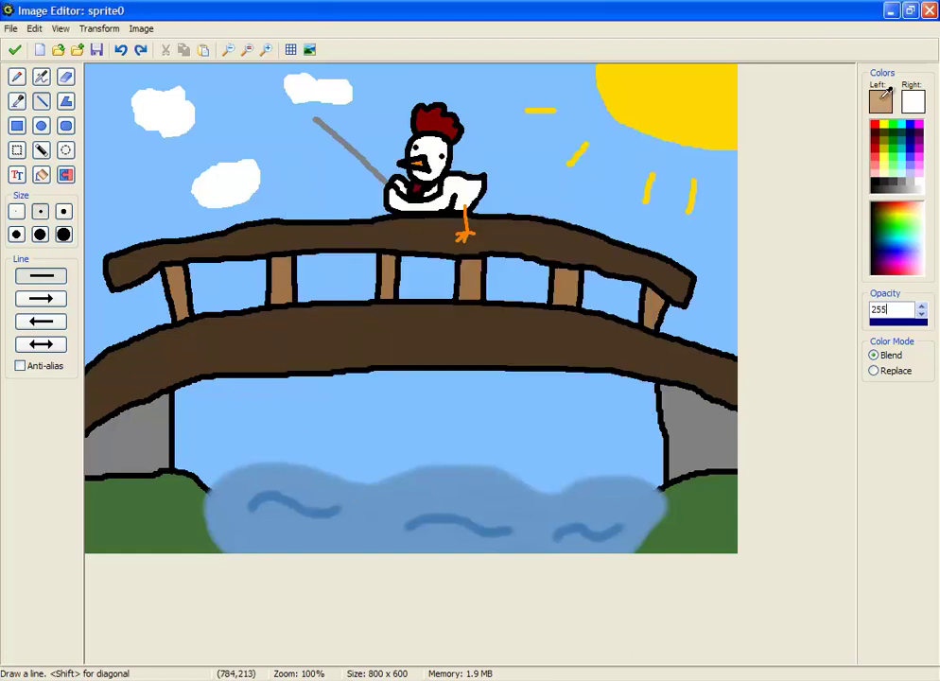
# Draw a thin straight fishing line in custom pale beige from the rod's tip down to the water surface.
pyautogui.click(881, 101)
pyautogui.click(484, 286)
pyautogui.click(490, 281)
pyautogui.click(336, 399)
pyautogui.moveTo(315, 119); pyautogui.dragTo(339, 489)
# Spray a small dark red float with a white band at the lower end of the fishing line.
pyautogui.press('ctrl')
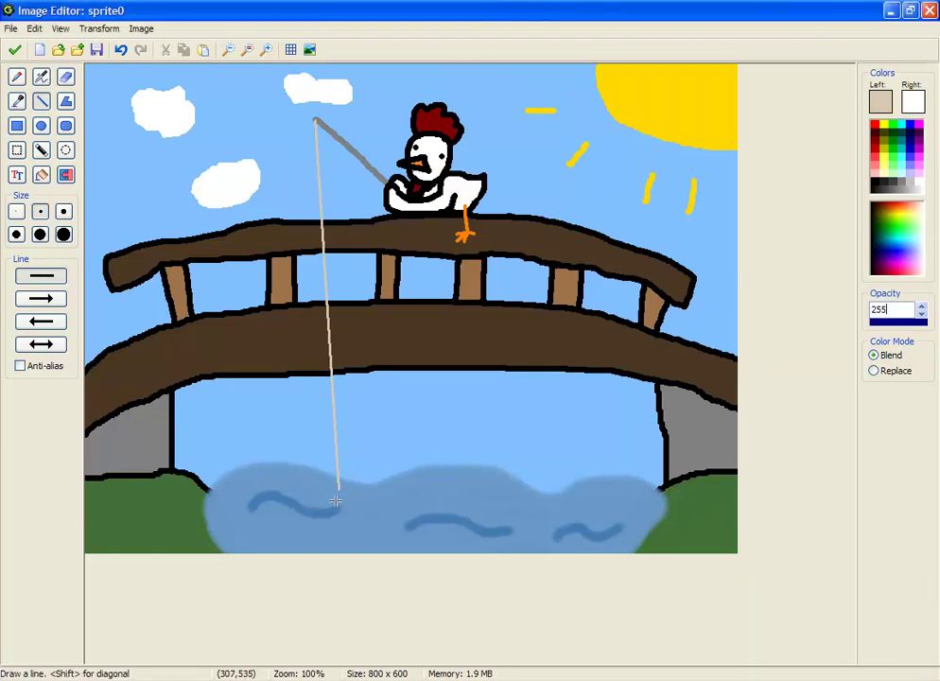
pyautogui.scroll(2, 336, 499)
pyautogui.click(40, 80)
pyautogui.moveTo(350, 528)
pyautogui.mouseDown()
pyautogui.moveTo(353, 538)
pyautogui.moveTo(369, 519)
pyautogui.moveTo(352, 521)
pyautogui.mouseUp()
pyautogui.rightClick(352, 523)
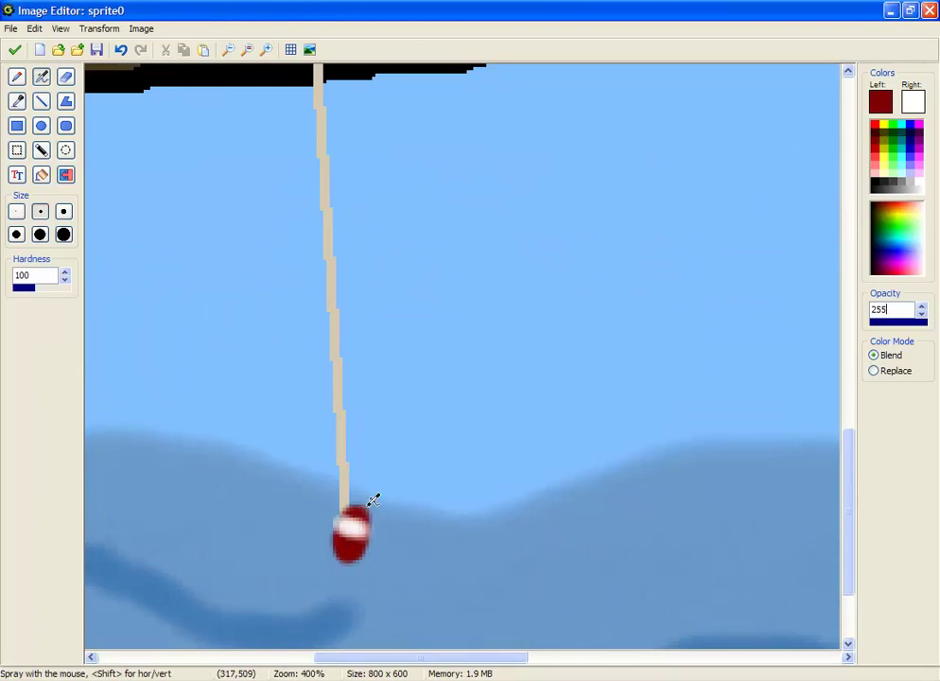
pyautogui.click(248, 51)
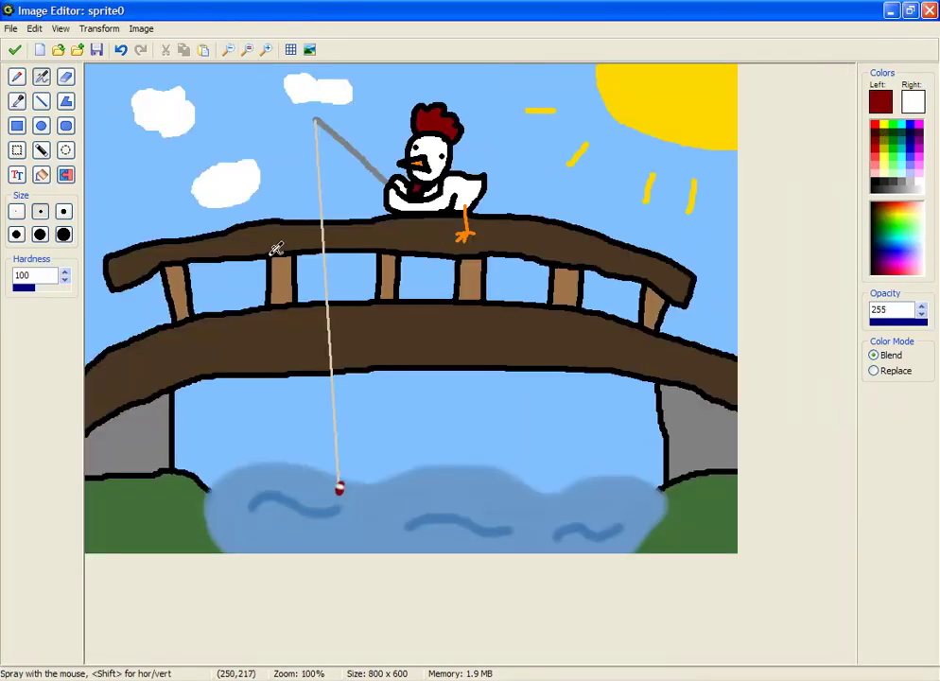